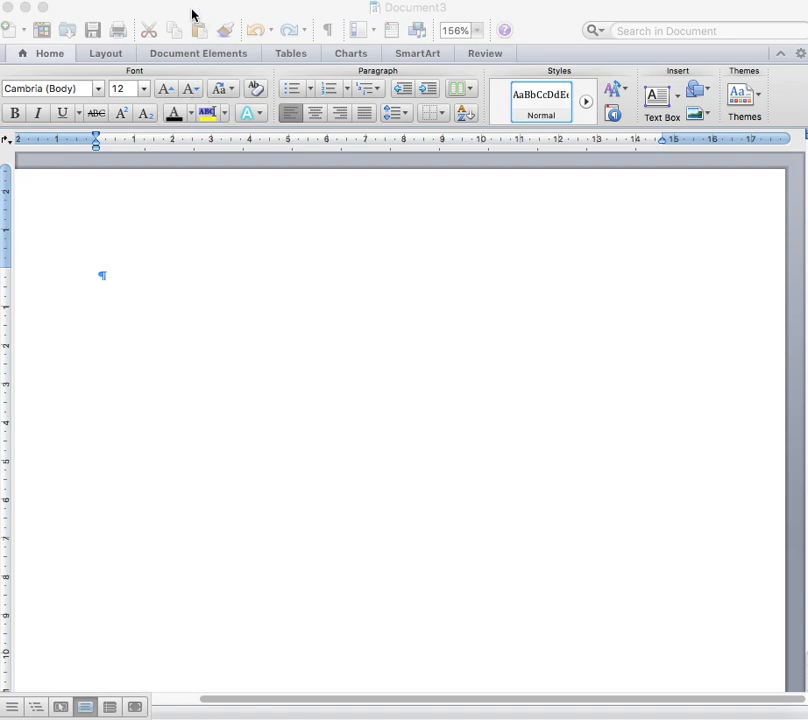
Begin saving the blank document, naming the file "PBL310 Assignment 1" followed by the author's initial and surname.
click(125, 14)
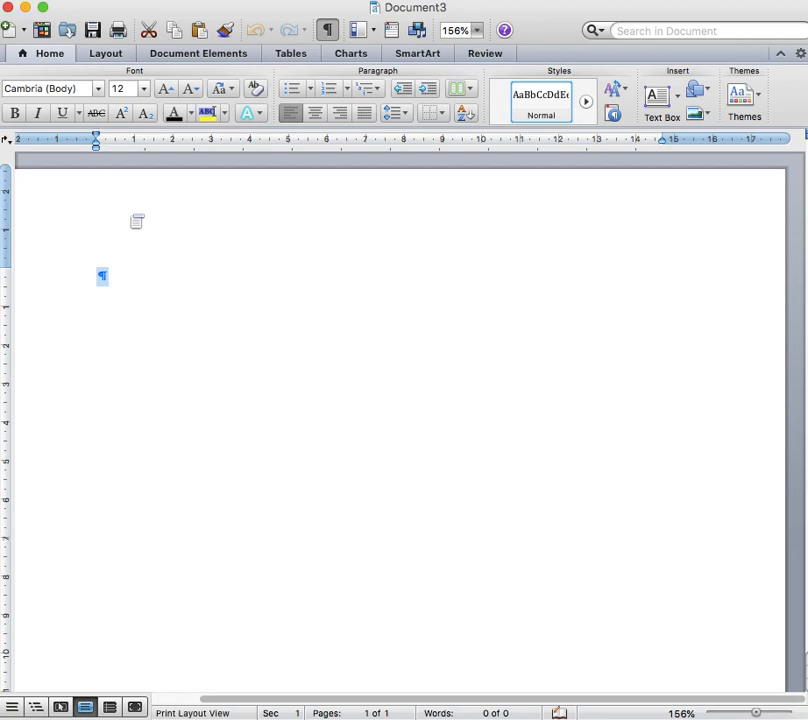
click(106, 302)
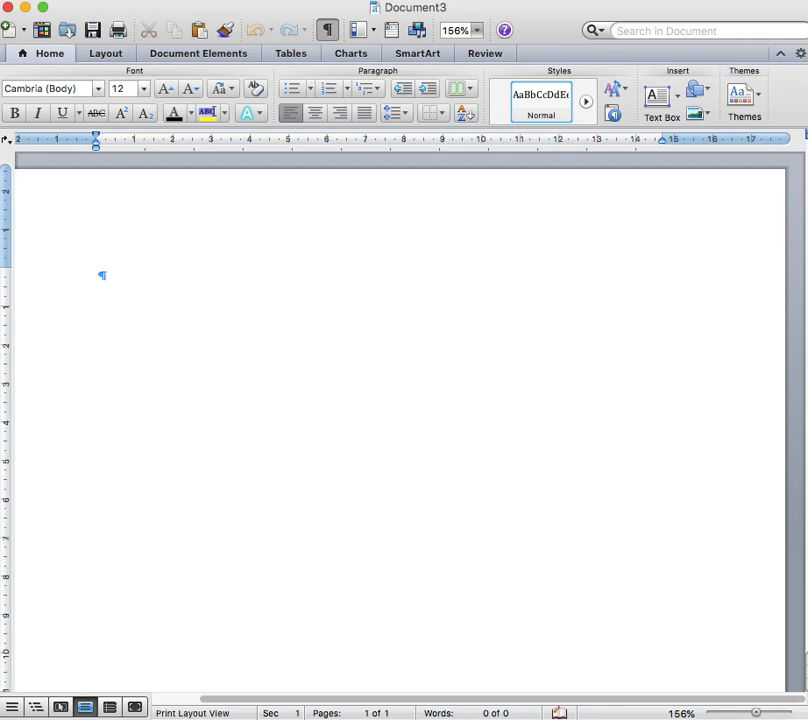
key(super+s)
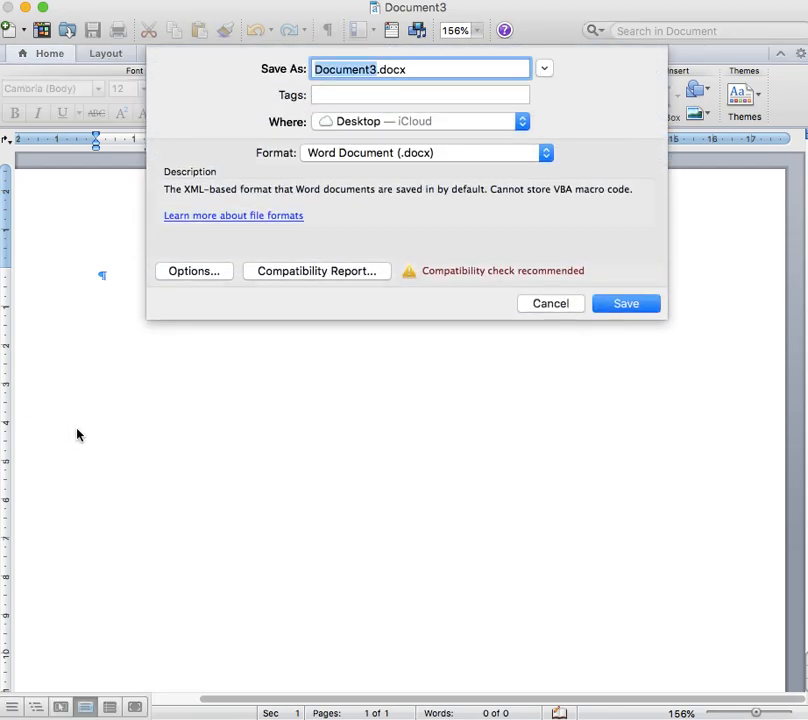
text(M)
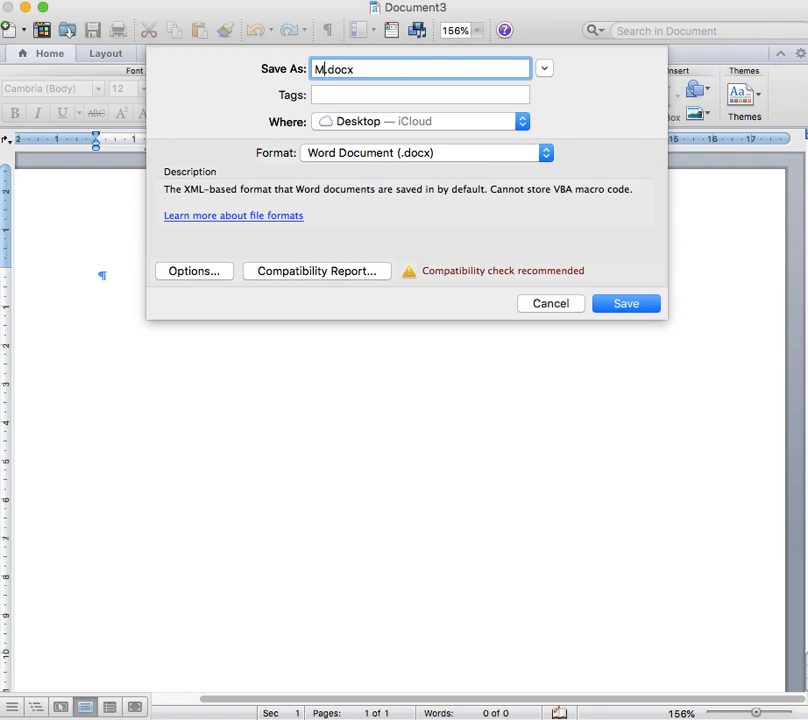
key(BackSpace)
text(PBL32)
key(BackSpace)
text(10 Assignment 1)
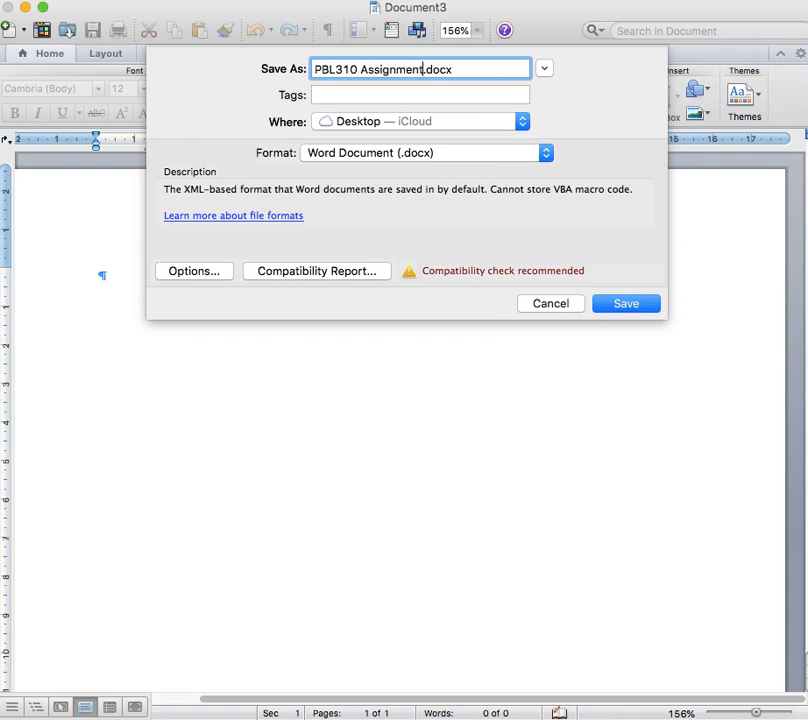
text( M Murcott)
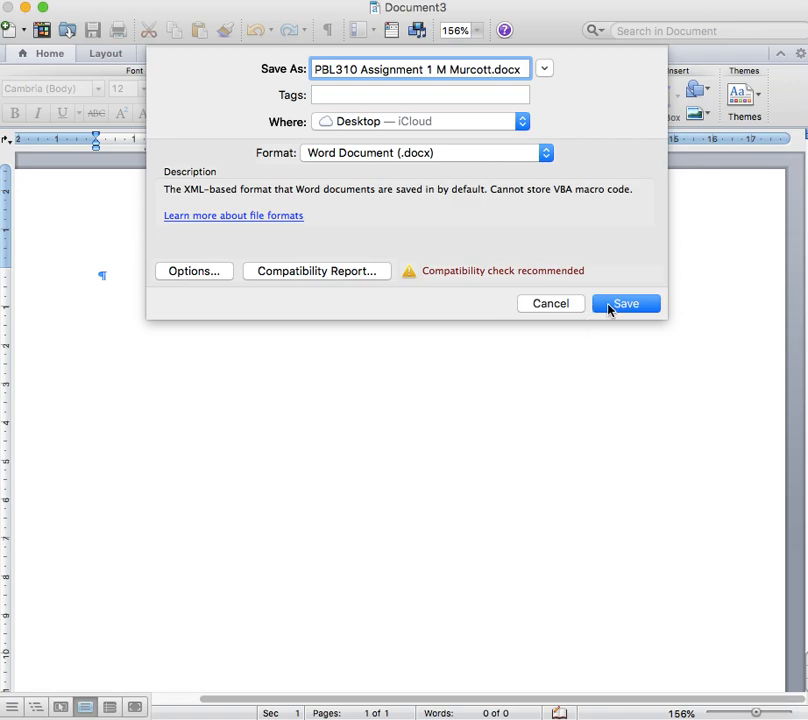
Append "2019 v1" to the file name and save it on the Desktop as a Word Document (.docx).
text(210)
key(BackSpace)
key(BackSpace)
text(019 v1)
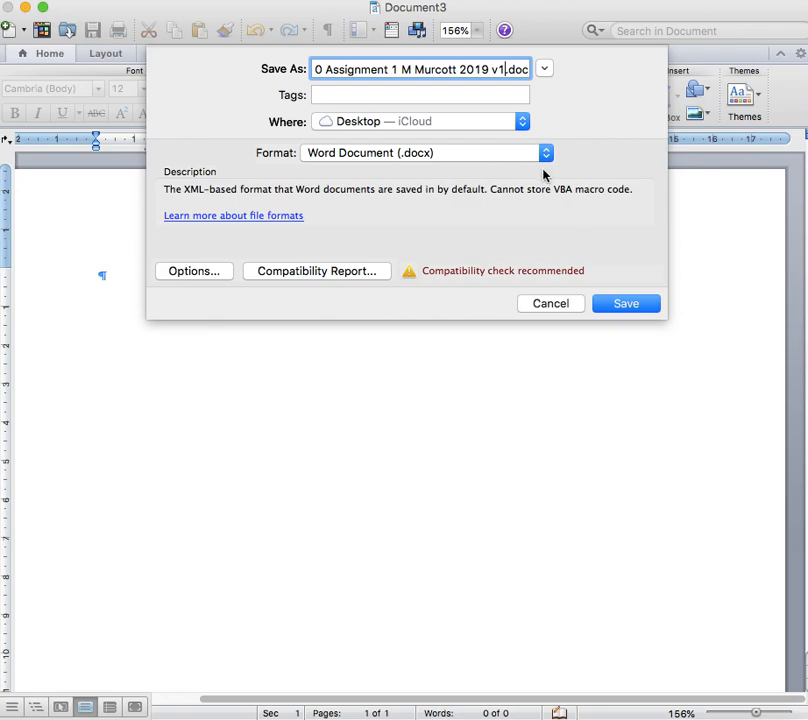
click(623, 310)
click(618, 298)
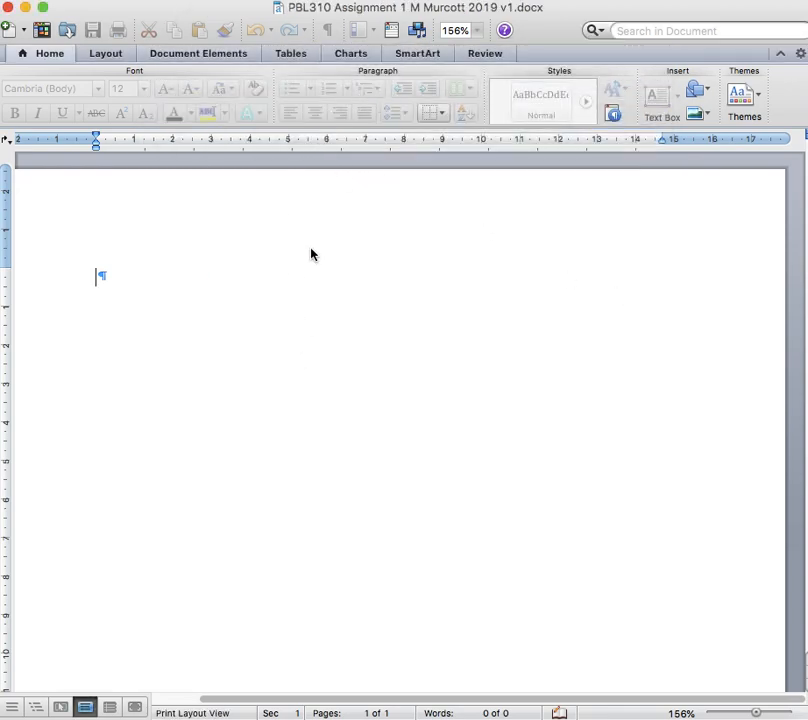
Toggle the formatting marks off and back on, and set the font to Arial.
click(328, 31)
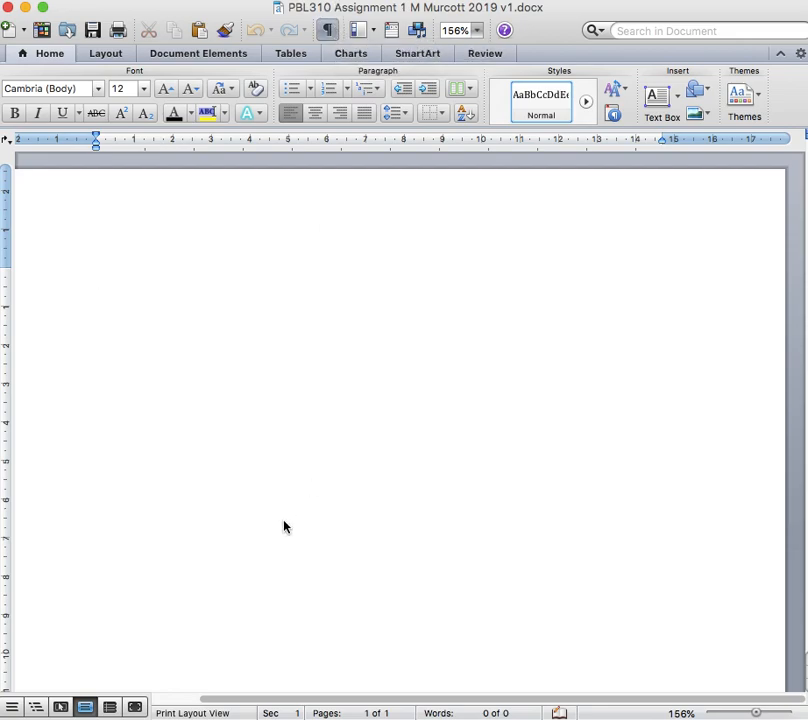
click(327, 33)
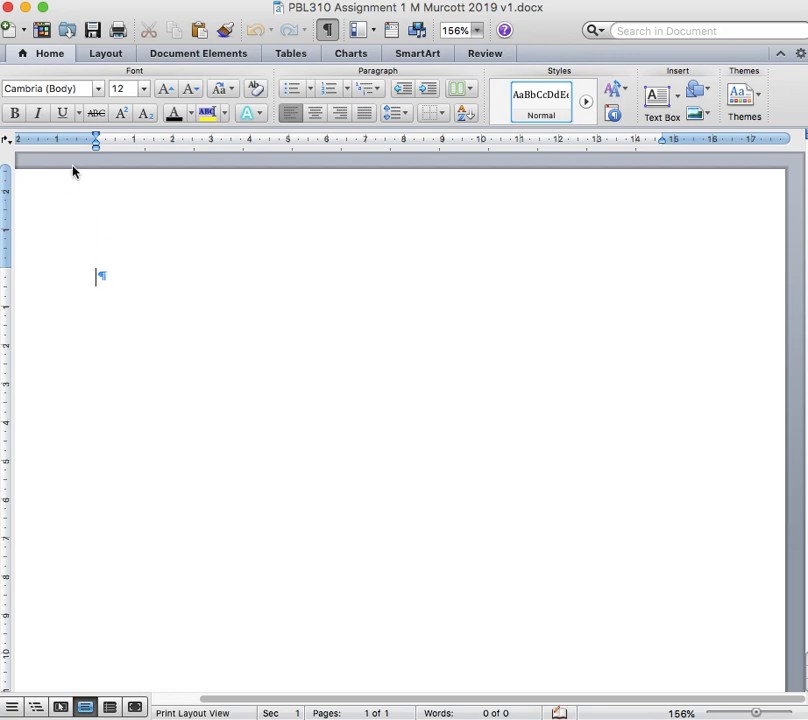
click(98, 87)
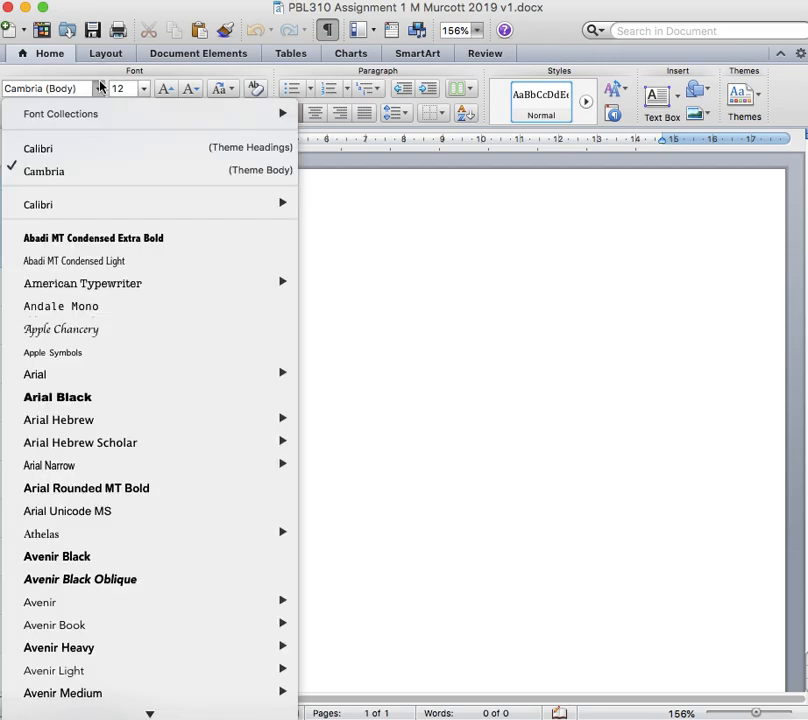
click(97, 372)
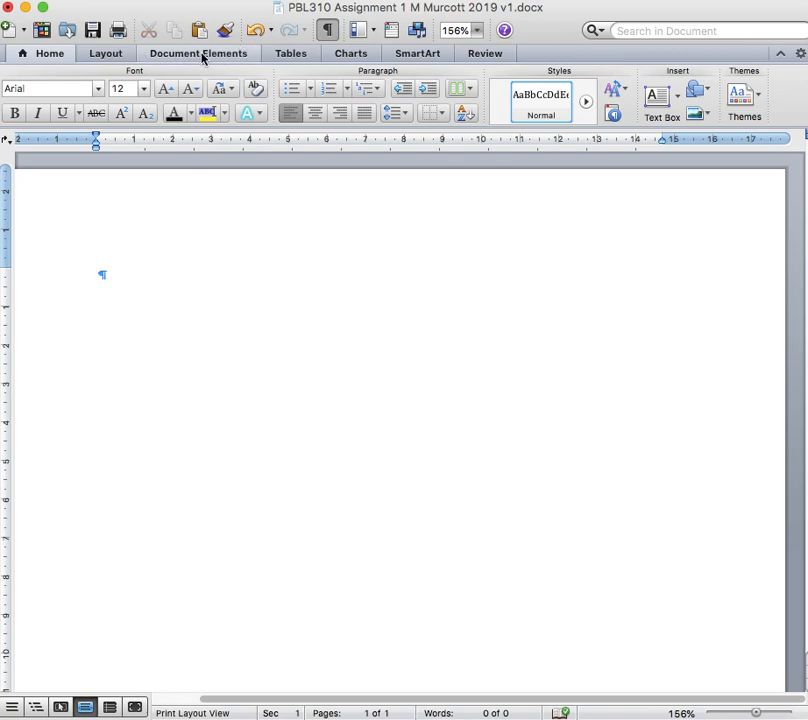
click(244, 54)
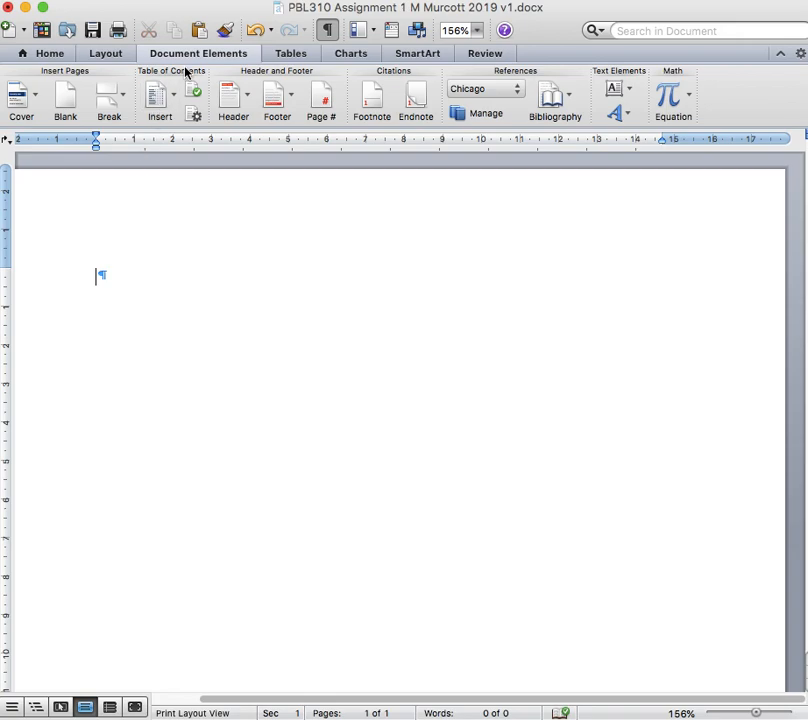
click(45, 55)
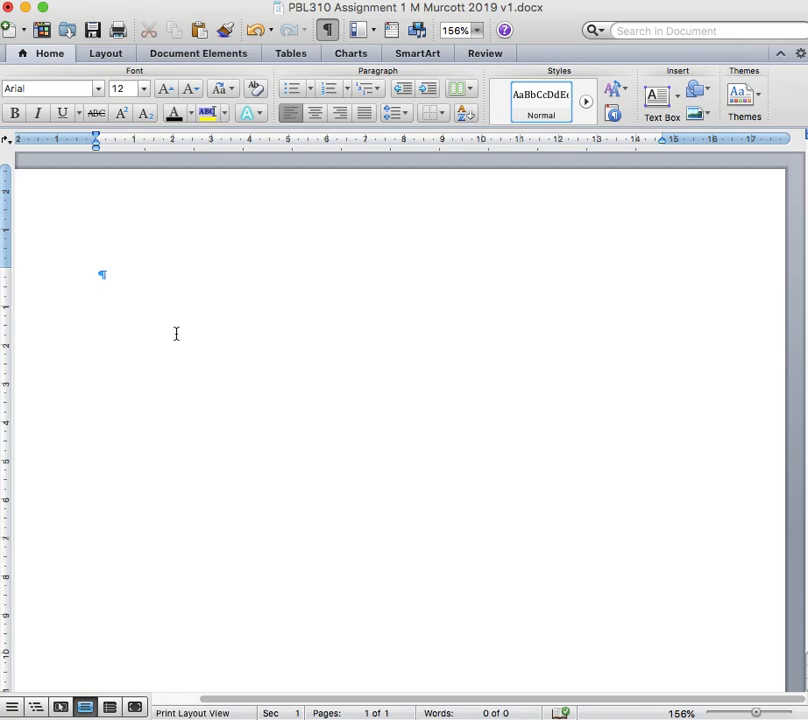
Write the opening sentence "Administrative law has a very wide field of application.".
text(Administr)
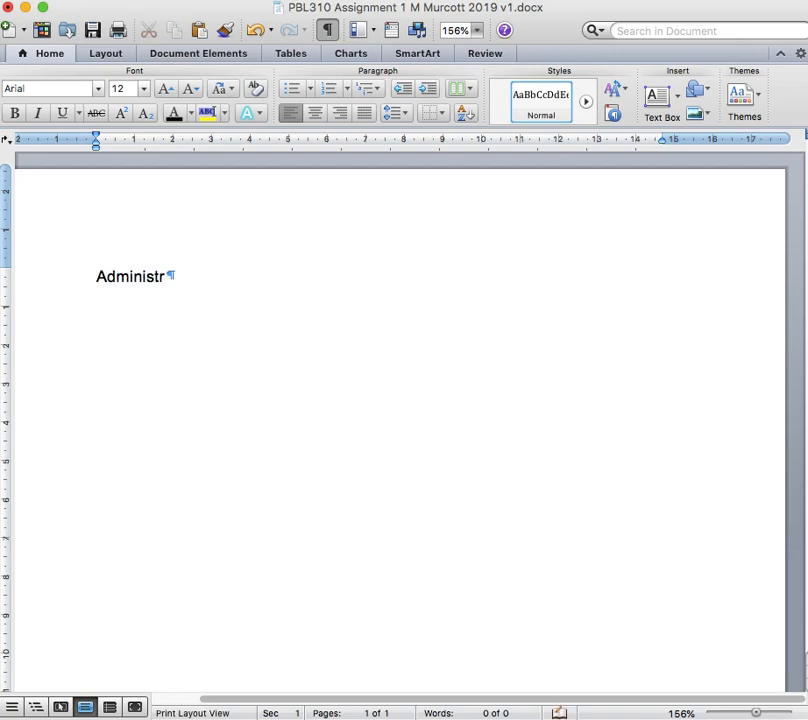
text(ative law has a )
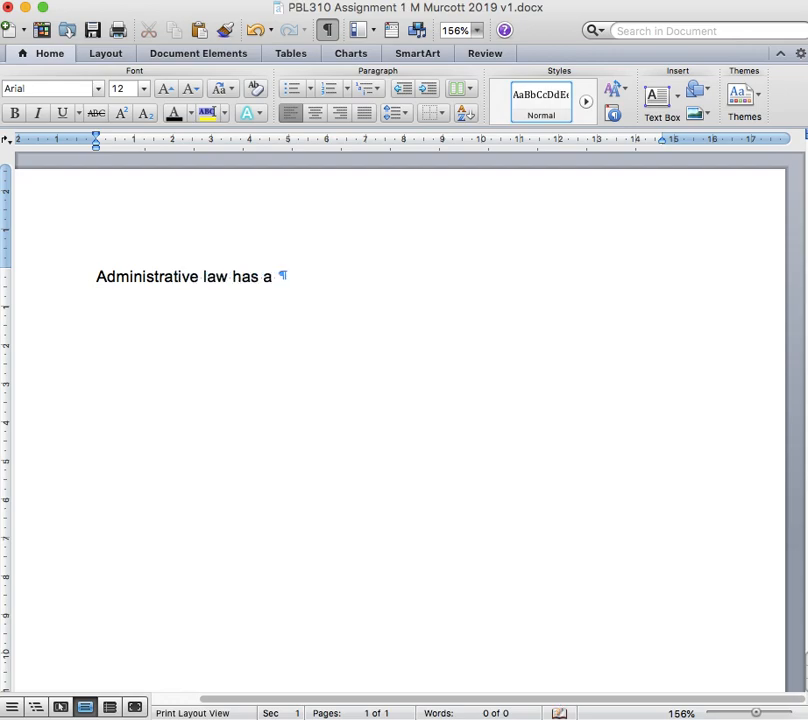
text(very wide fi)
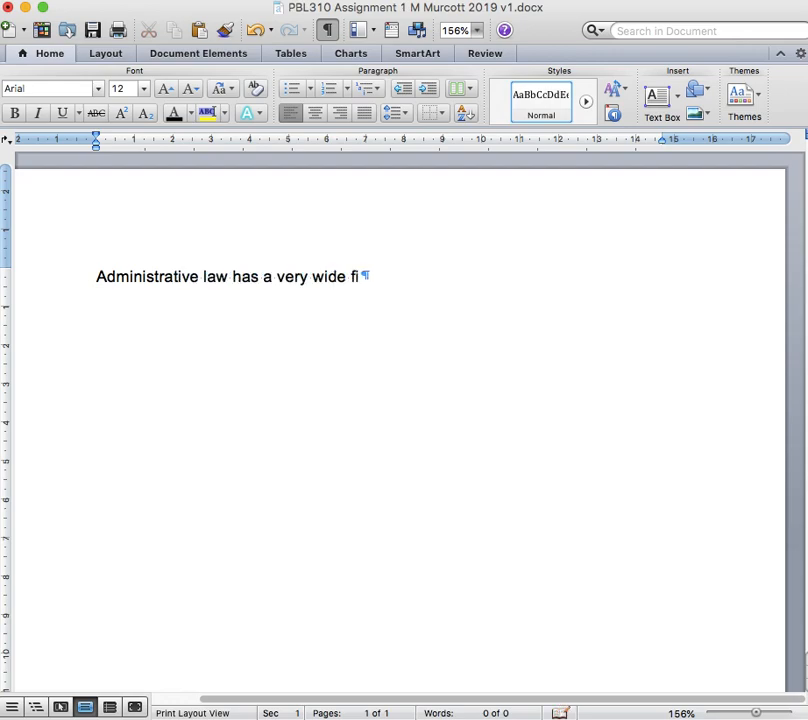
text(eld of application.)
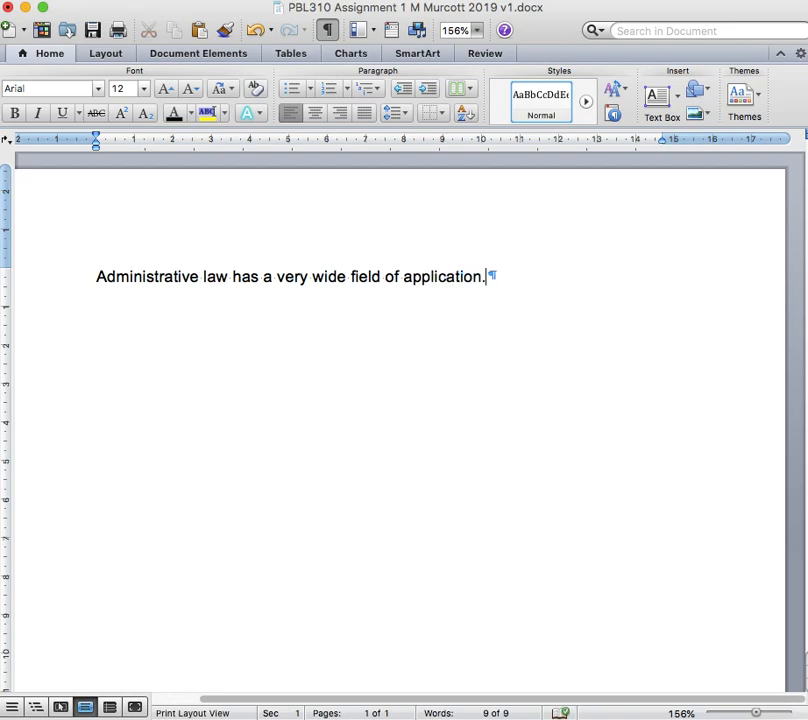
Introduce a quotation with "According to" and the cited author's surname, end it with a colon, and start a new paragraph.
text(According to Corder)
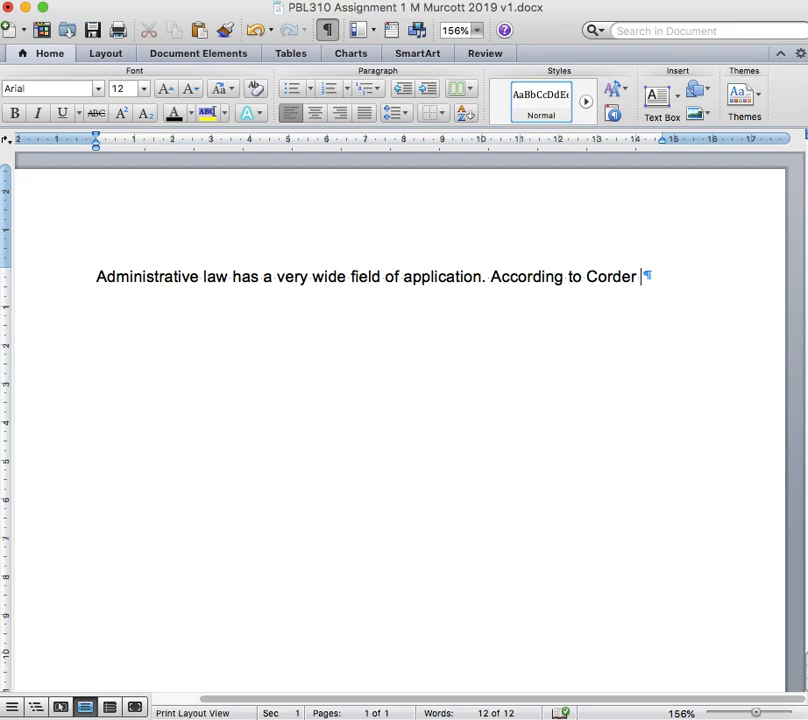
key(BackSpace)
text(,)
key(BackSpace)
key(BackSpace)
text(:)
key(Return)
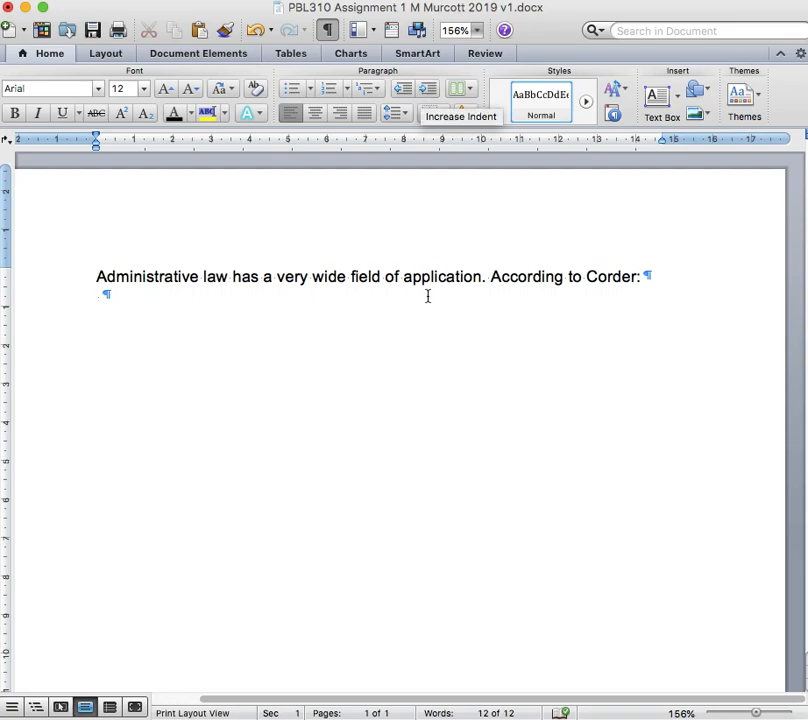
Indent the new quotation paragraph by one level and set its font size to 11.
click(424, 97)
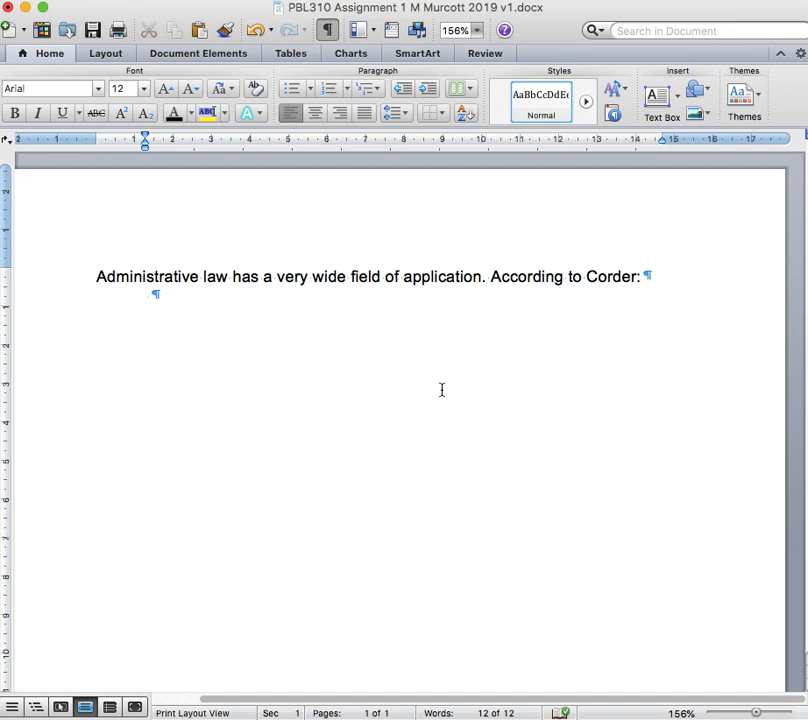
click(144, 88)
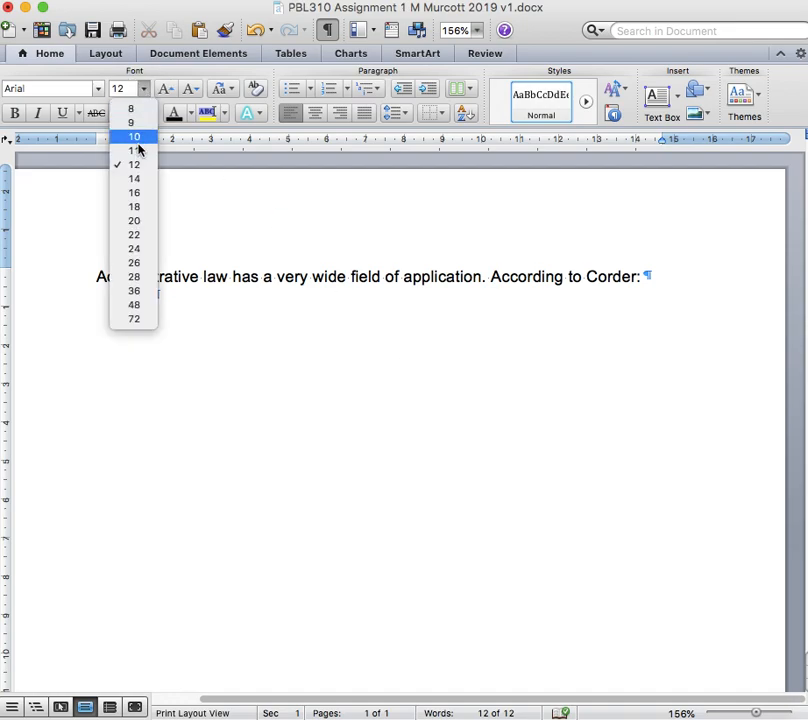
click(135, 150)
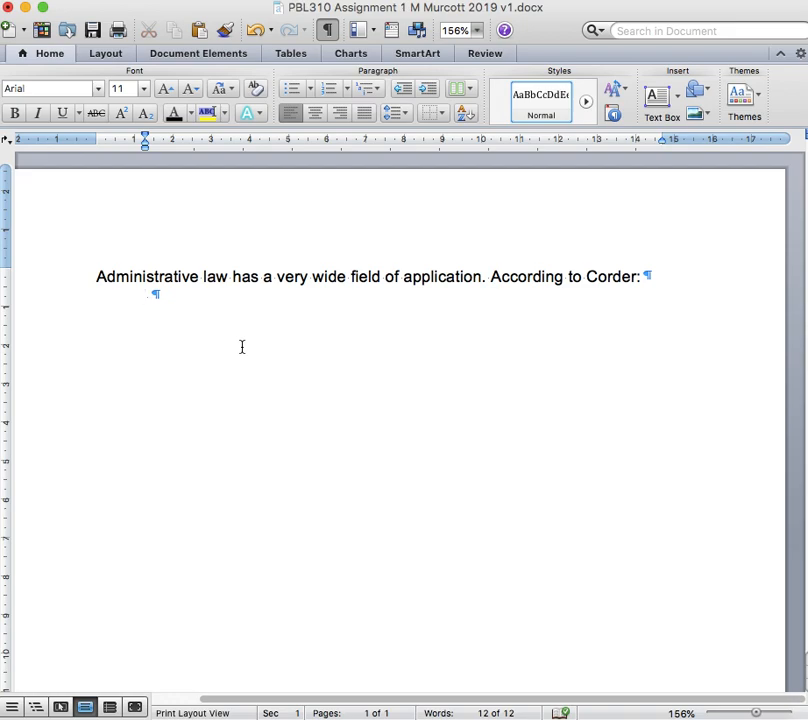
Write the start of the indented quotation: "Administrative law is everywhere. The cellphone services that you use, the".
text(Administrativ)
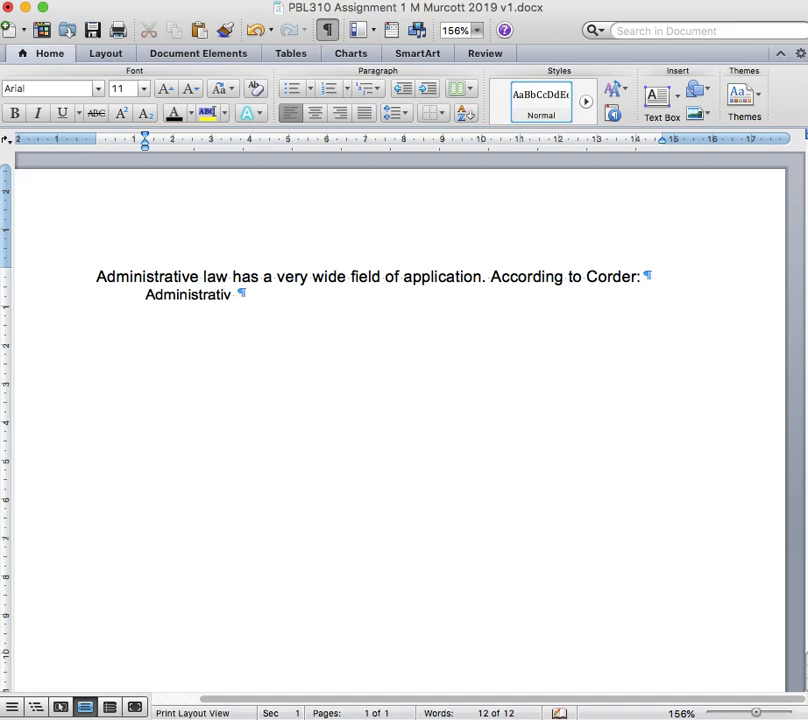
text(e law is ever)
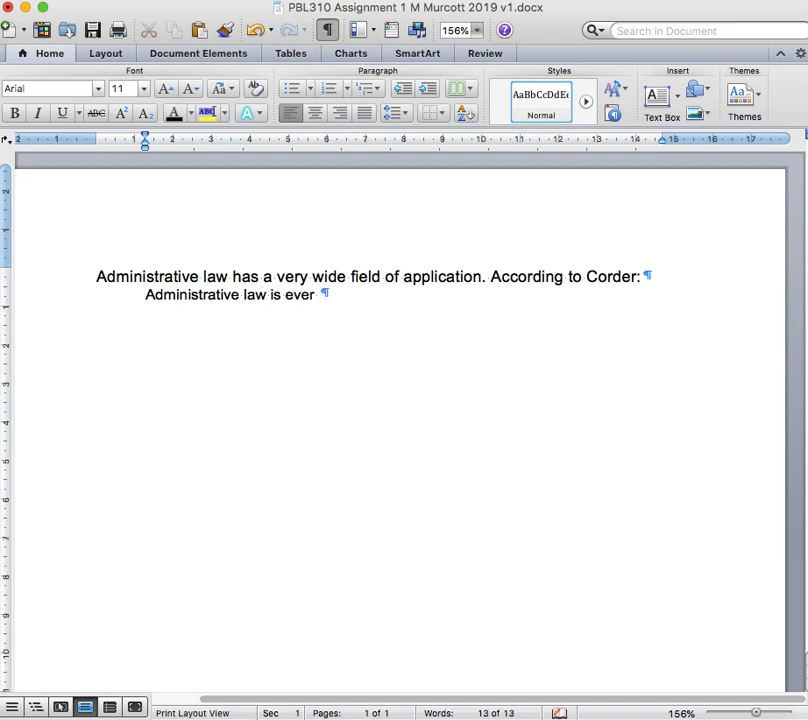
text(ywhere.  The )
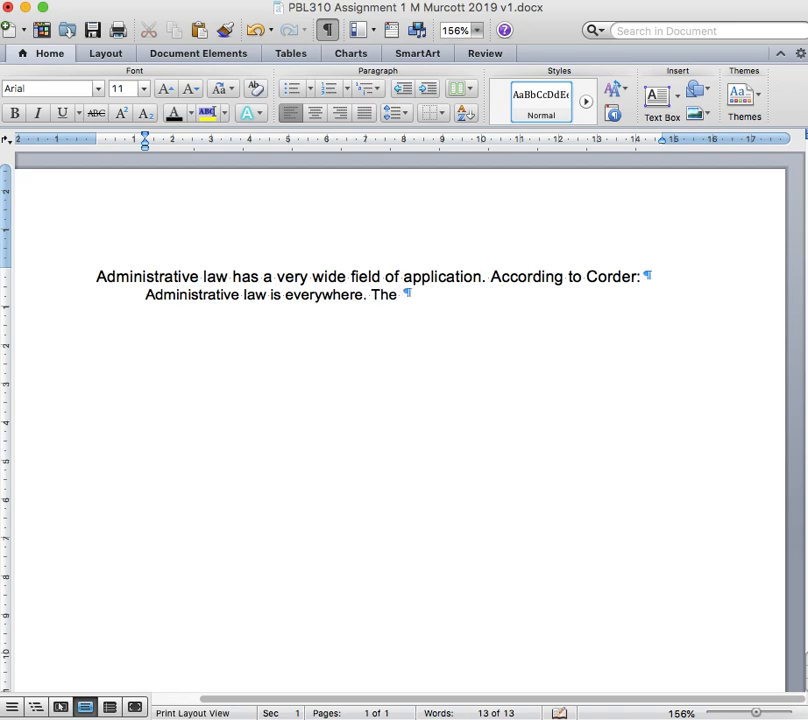
text(cellphone serices)
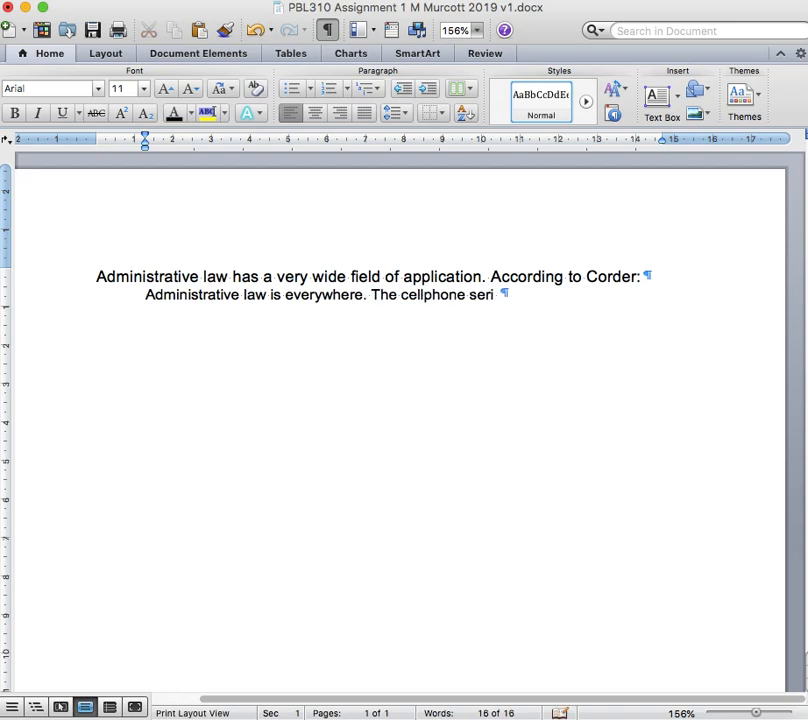
key(BackSpace)
key(BackSpace)
key(BackSpace)
key(BackSpace)
text(vices that yo)
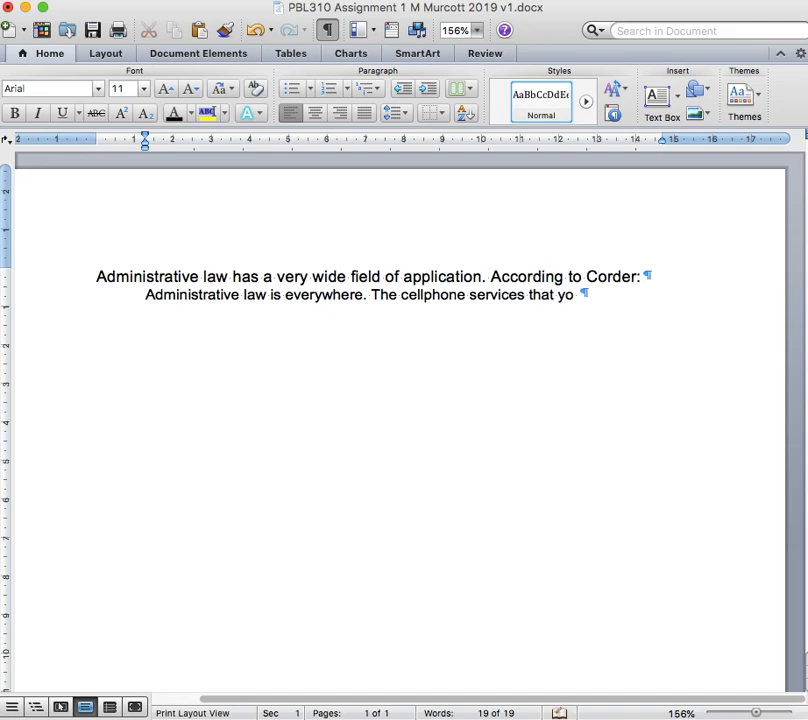
text(u use, the pu)
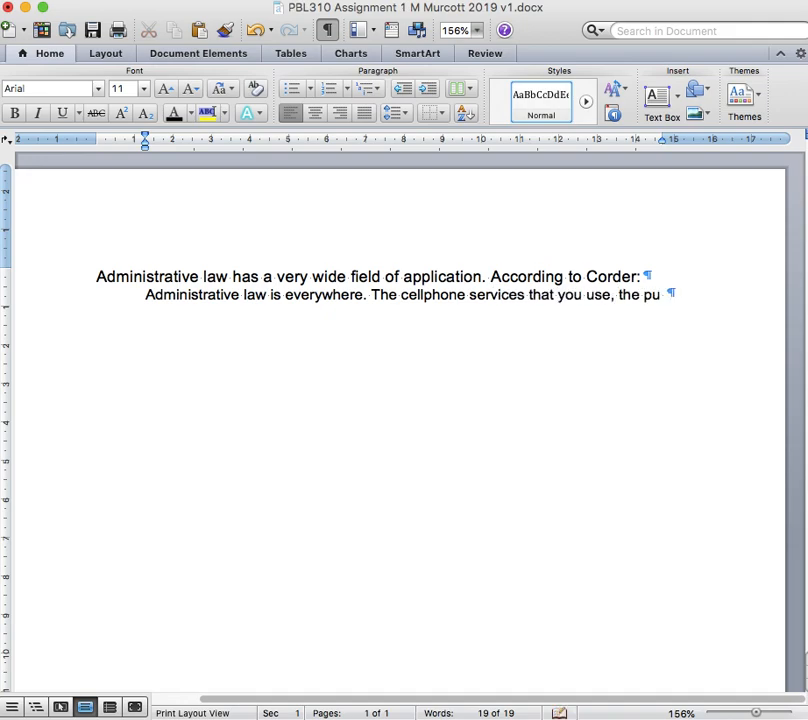
Continue the indented quotation after "the" with "public transport system which brings you to your class, work or home".
text(bli)
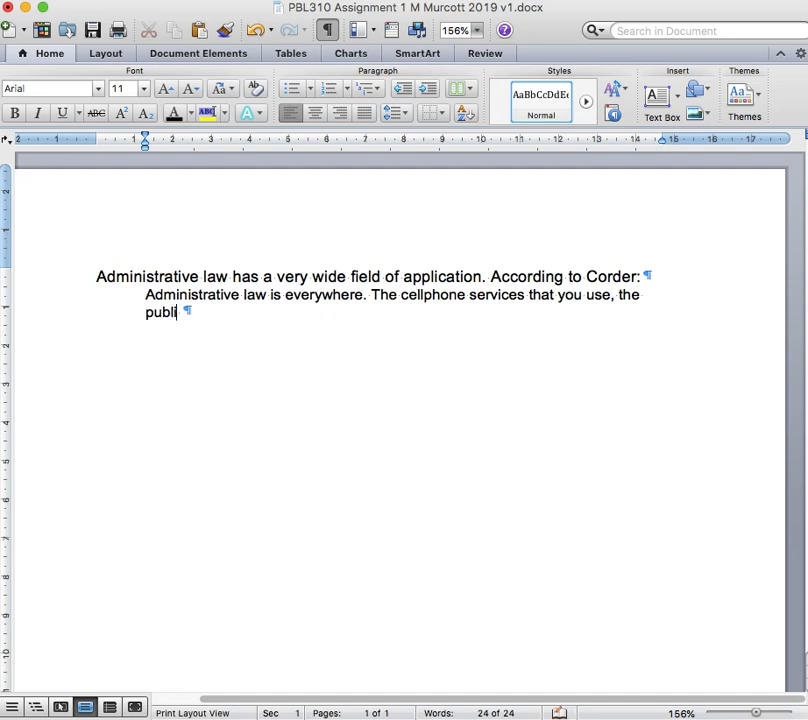
text(c transport )
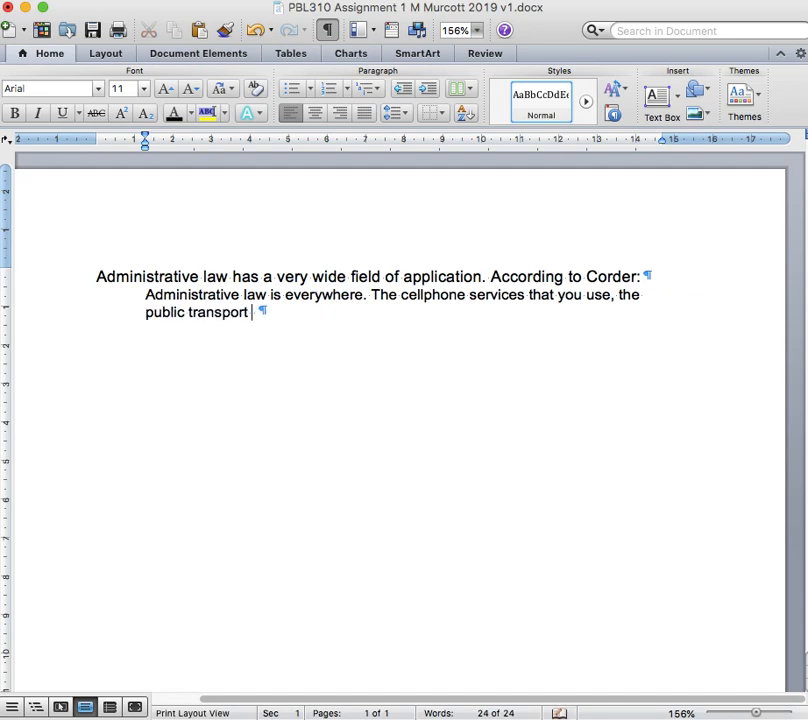
text(system )
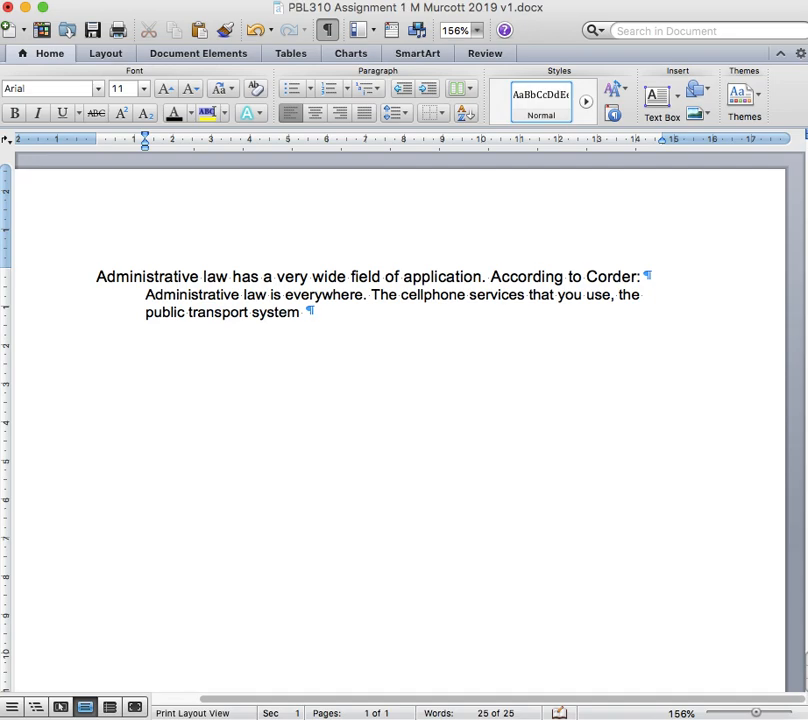
text(which brings you to your cl)
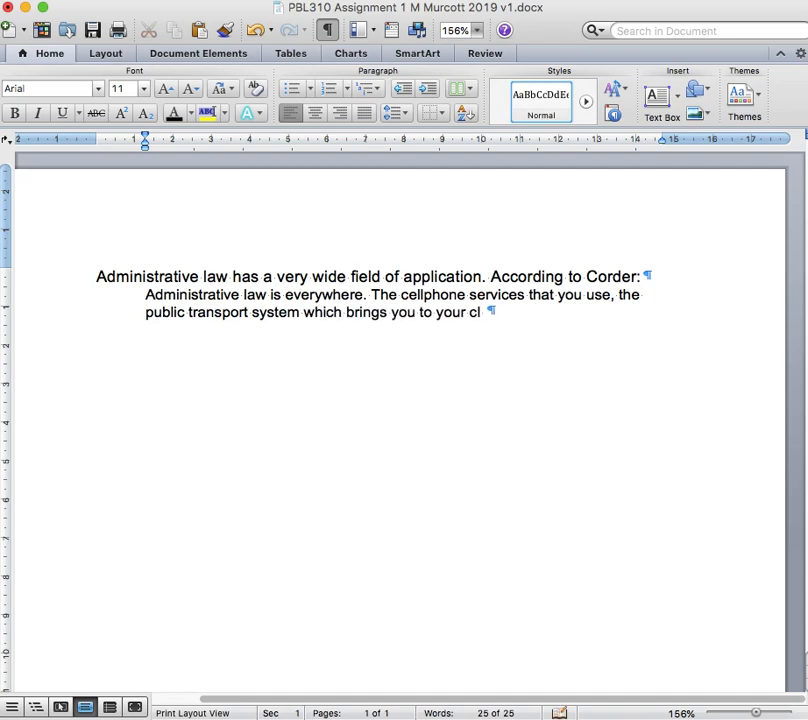
key(BackSpace)
text(lass, work or home)
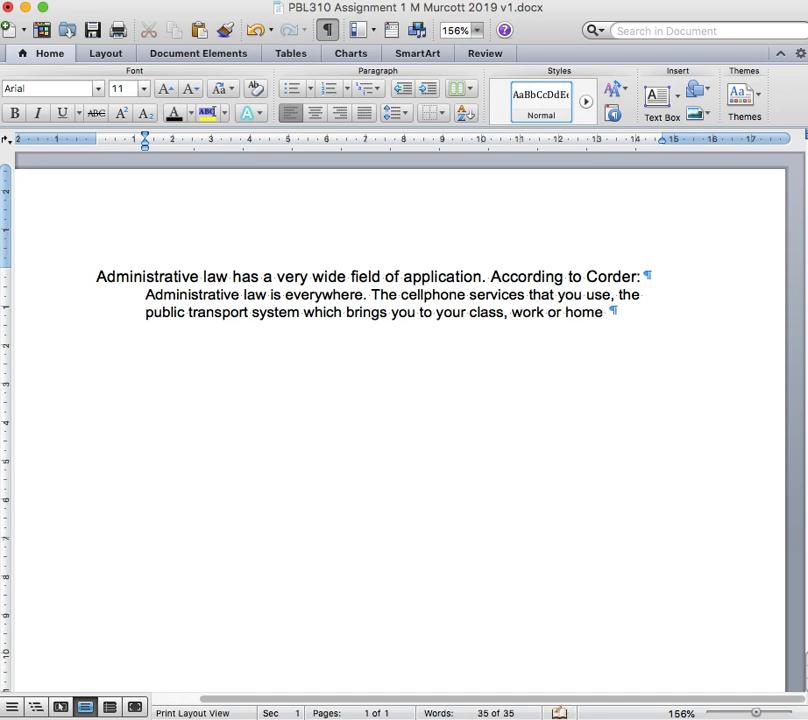
Extend the quotation with ", the prepartion and packaging of the food you buy in a supermarket".
key(Left)
text(, the prepartion and package)
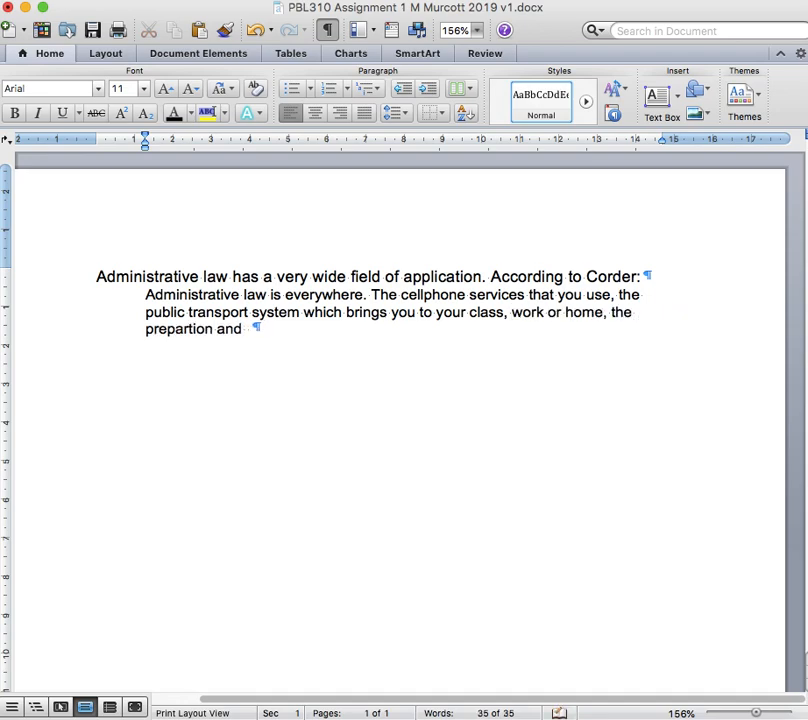
key(BackSpace)
text(ing of the food you buy)
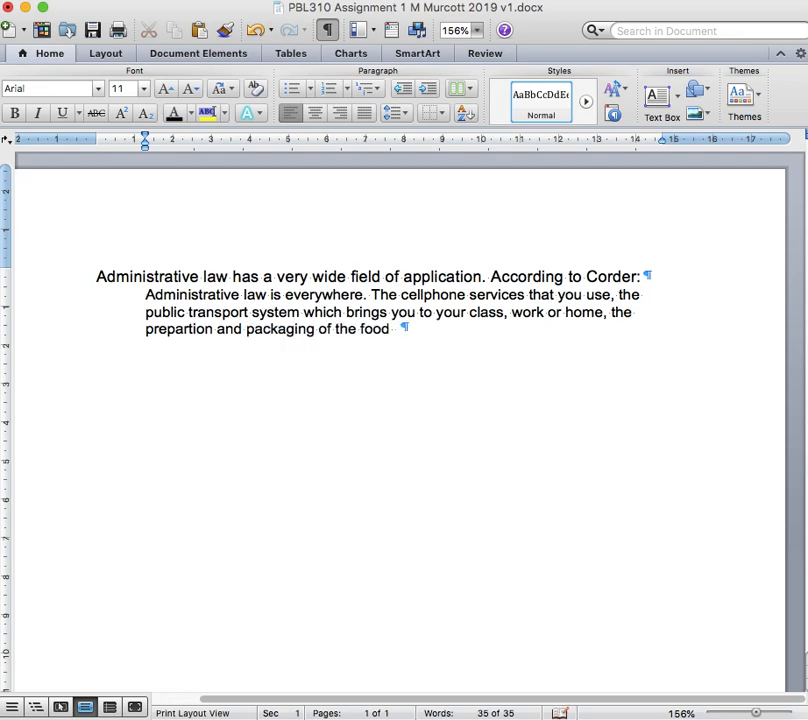
text( in a p)
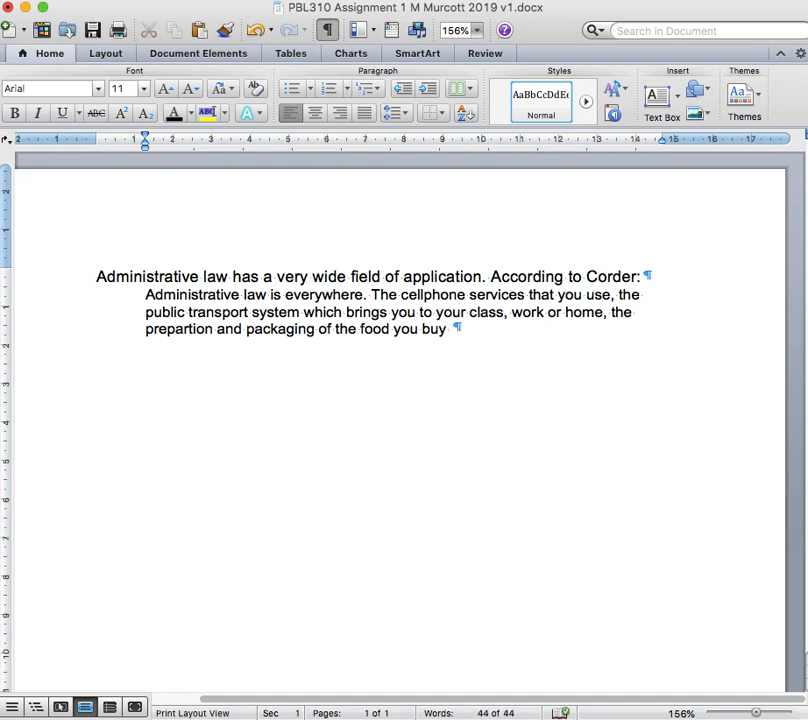
key(BackSpace)
text(u)
key(BackSpace)
text(supermarket)
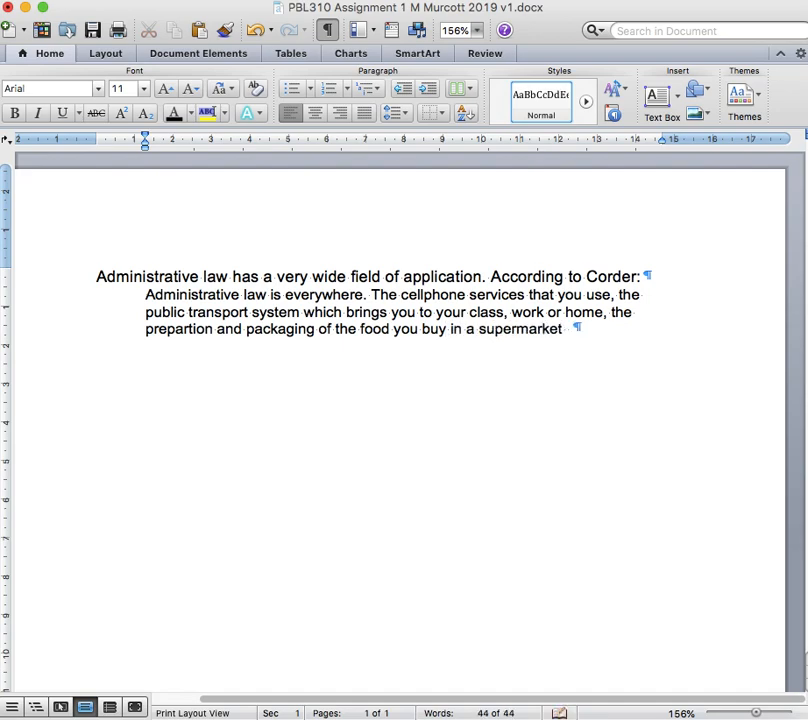
Continue the quotation after "supermarket" with ", and so on, are all regulated by".
text( and so on,)
click(562, 330)
text(,)
click(685, 343)
text(are all regulated by )
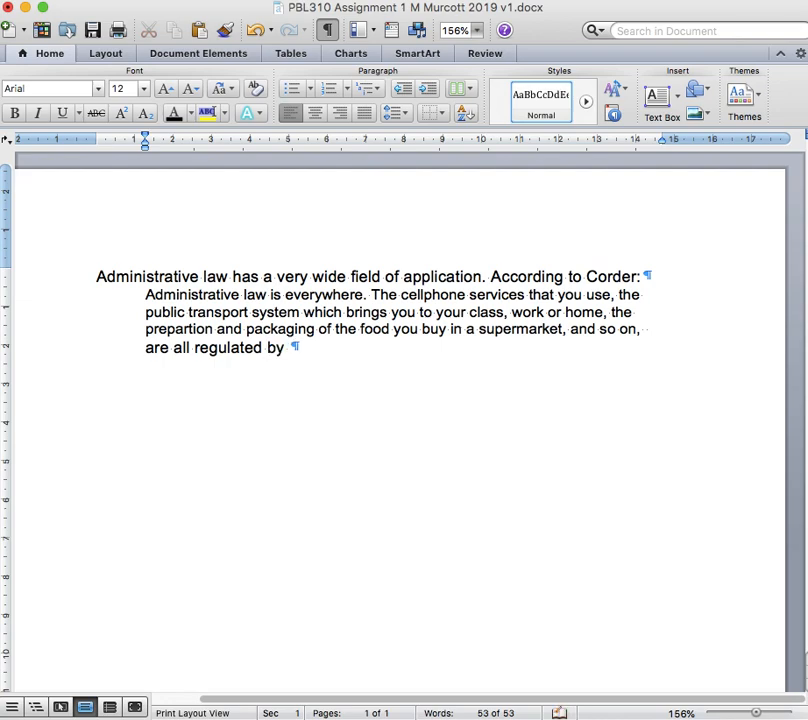
Finish the quotation with "government agencies, whose actions are subject to administrative law.".
text(government agencies)
key(BackSpace)
text(, whose ac)
text(tions are subject)
text( to administrative l)
text(aw.)
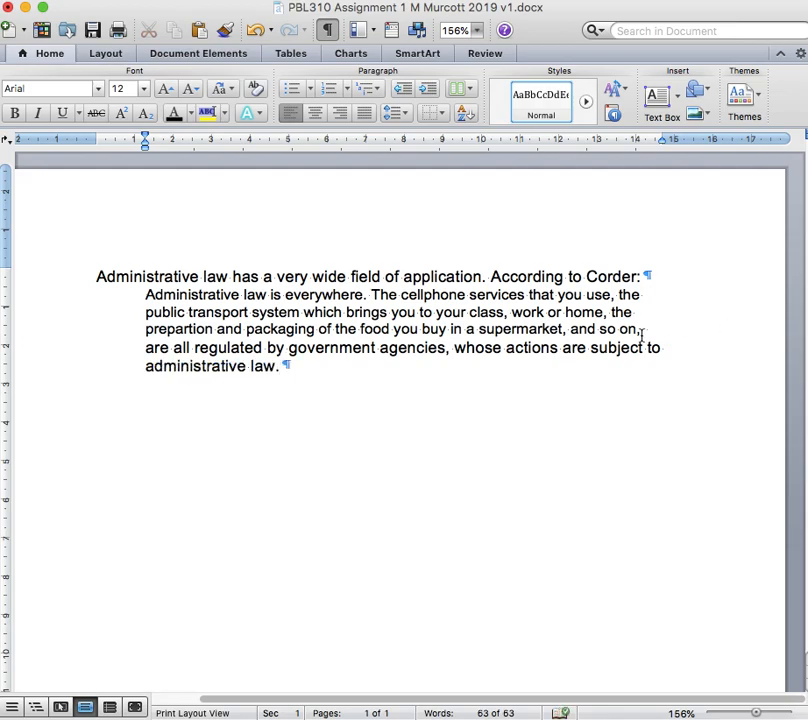
key(BackSpace)
Insert a footnote at the end of the block quotation, directly after its closing full stop.
click(285, 372)
click(217, 60)
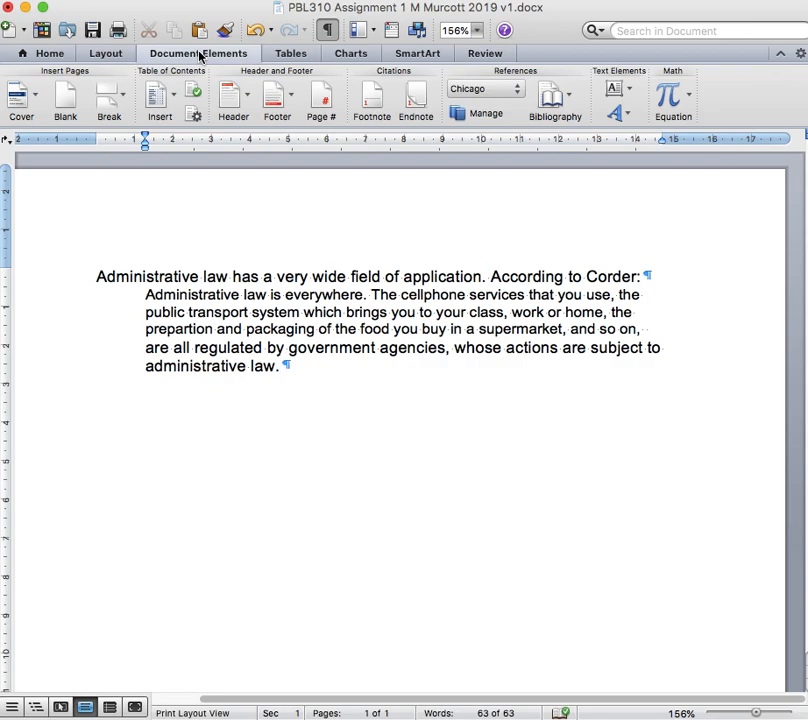
click(367, 110)
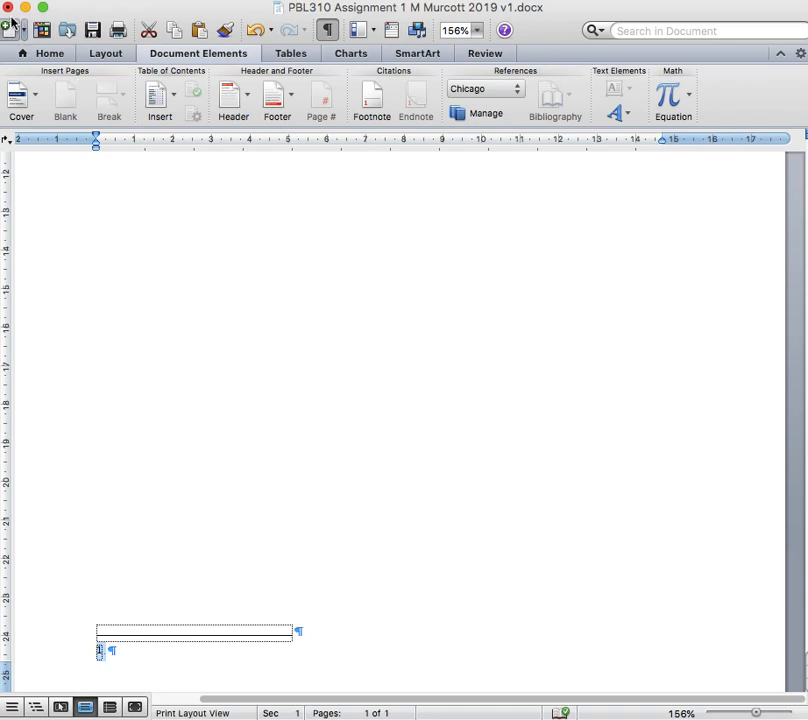
Change the new footnote's font to Arial and place the cursor after the footnote number.
click(23, 50)
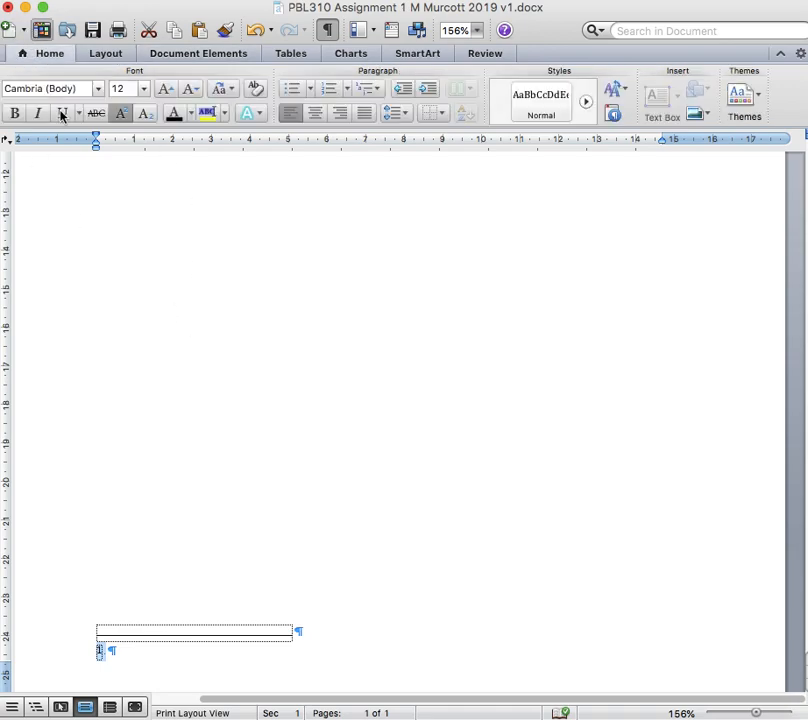
click(97, 89)
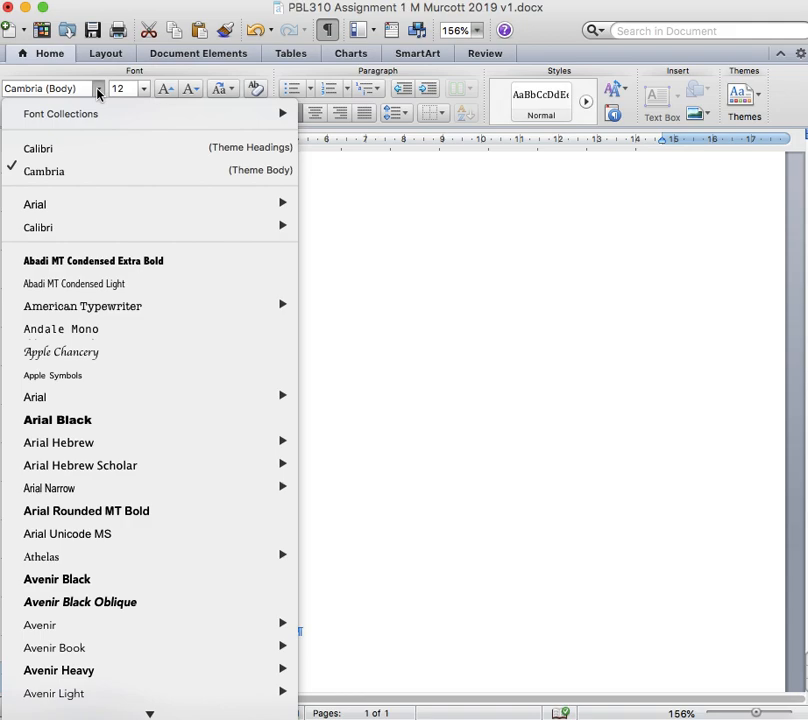
click(58, 213)
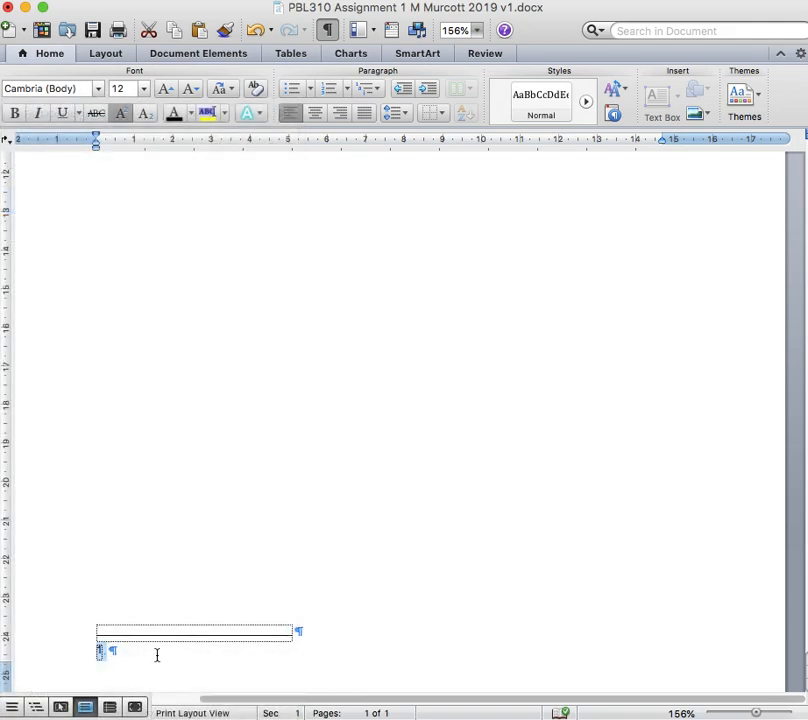
key(shift+Left)
key(shift+Left)
key(Right)
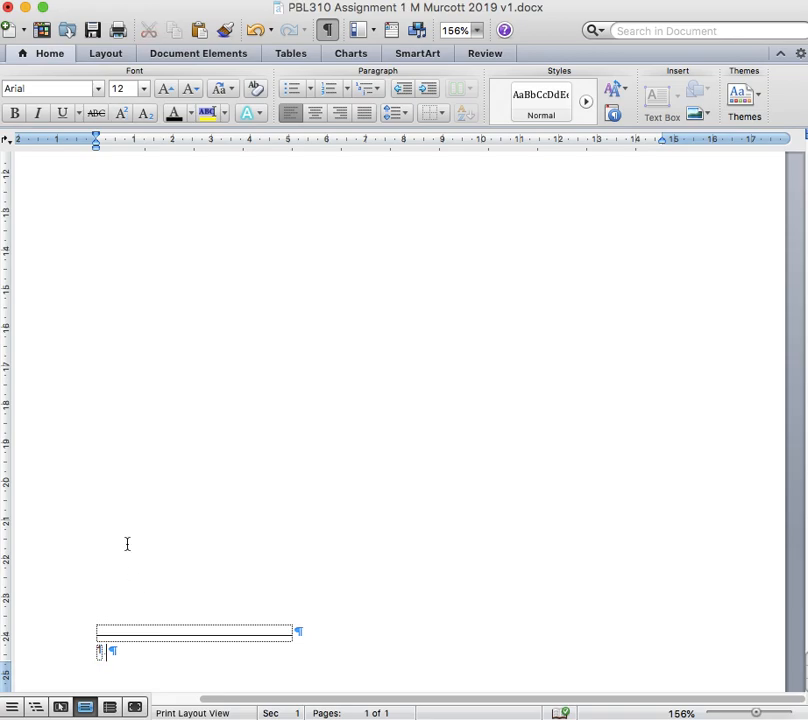
Set the footnote's font size to 10 and insert a tab after the footnote number.
key(Tab)
key(BackSpace)
click(144, 89)
click(134, 136)
key(Tab)
Enter the chapter author's initial and surname in the footnote, followed by the quoted chapter title 'The development of administrative law in South Africa'.
text(H)
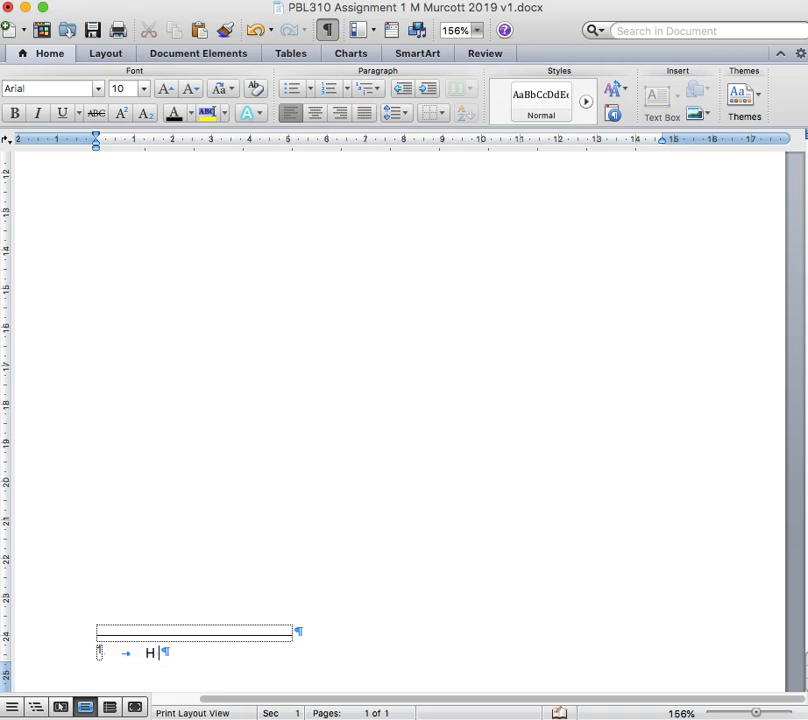
text( Corder ‘)
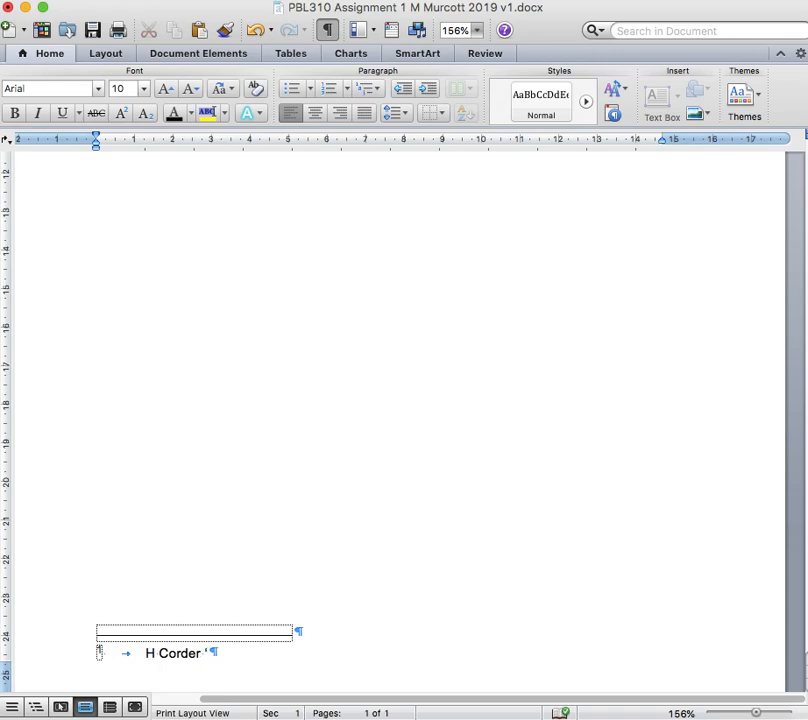
text(')
text(The dev)
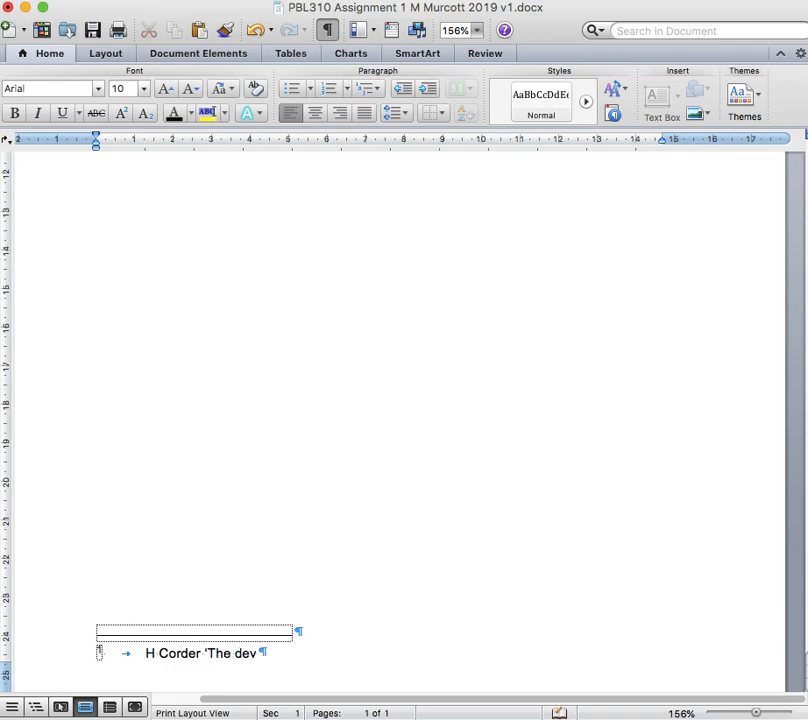
text(elopment of ad)
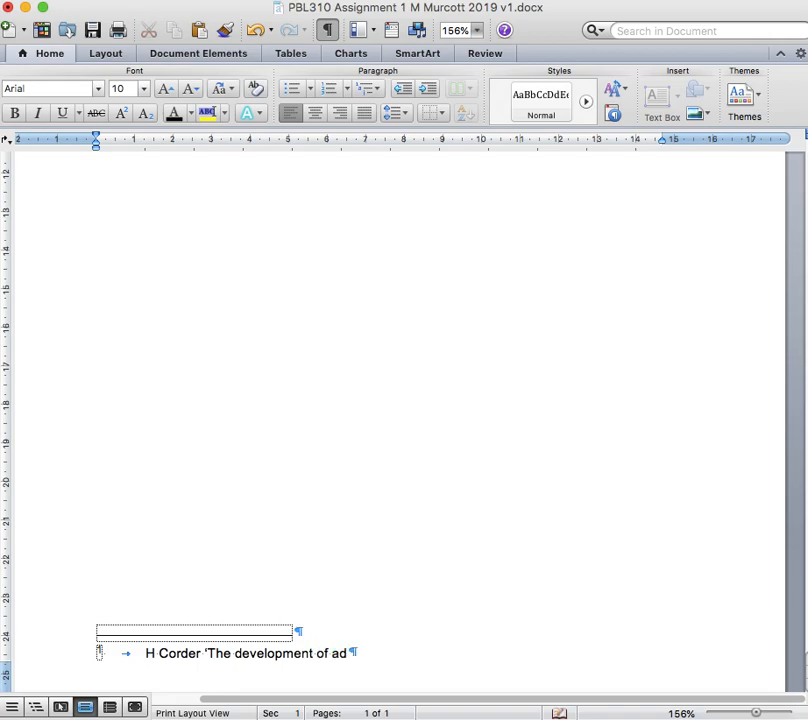
text(ministrative law )
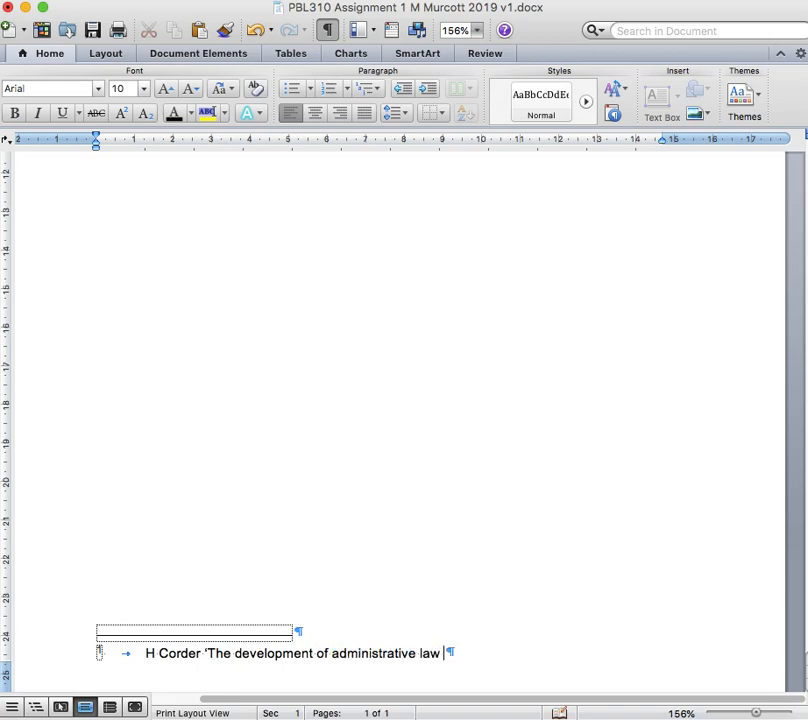
text(in South AFrica)
key(BackSpace)
text(')
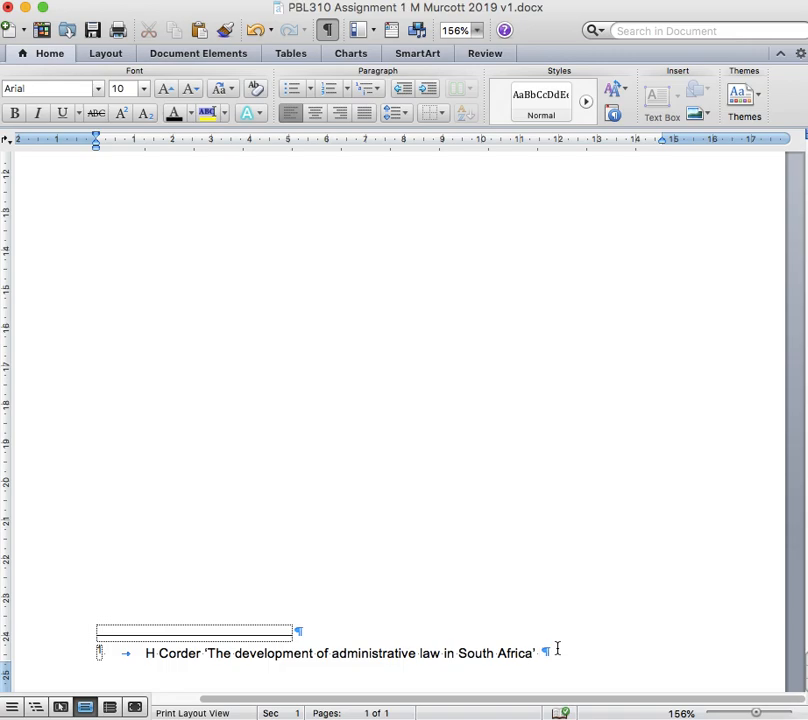
Add "in", the book editor's initial and surname, and "(ed)" after the chapter title in the footnote.
text(in)
text(G Qu)
text(inot)
text((e))
text(d))
Add the book title "Administrative Justice in South Africa: An Introduction" in italics after "(ed)" in the footnote.
key(super+i)
text(Admini)
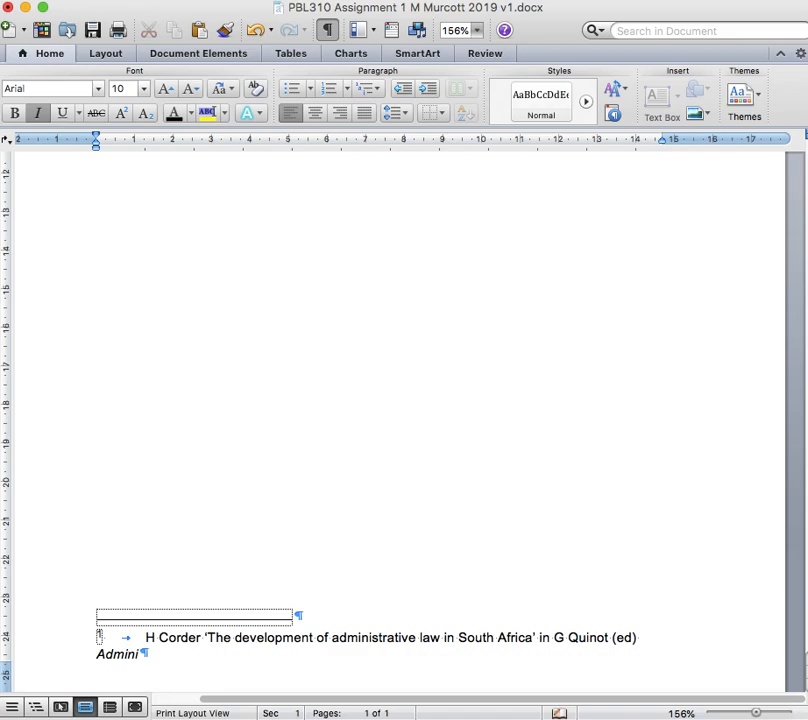
text(strative Justice in)
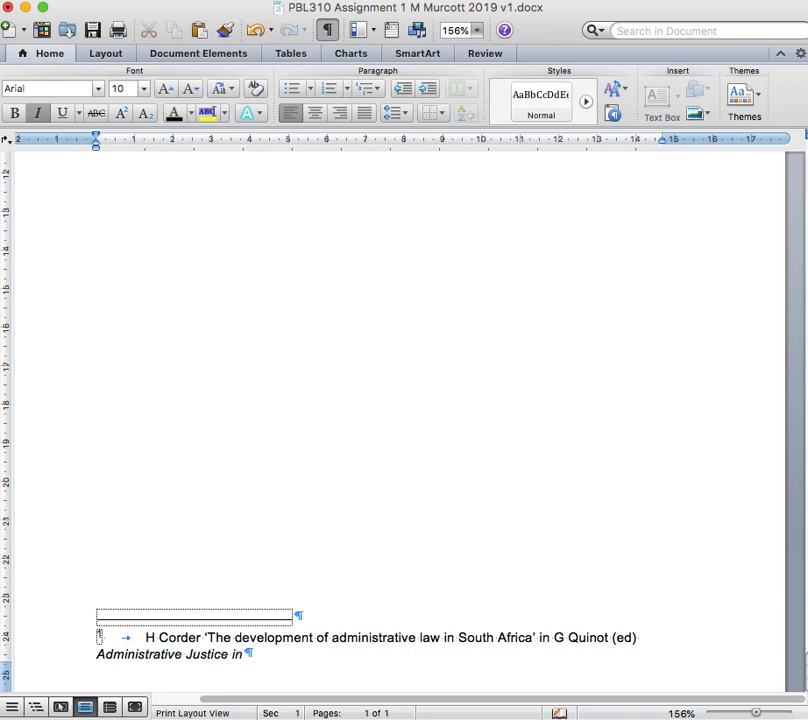
text( South Africa: An INtro)
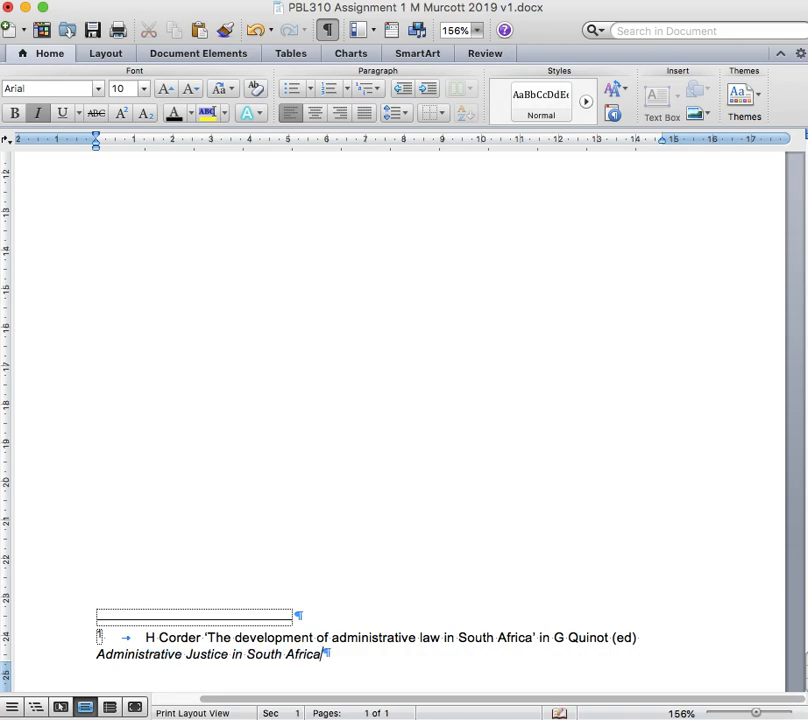
key(BackSpace)
key(BackSpace)
key(BackSpace)
key(BackSpace)
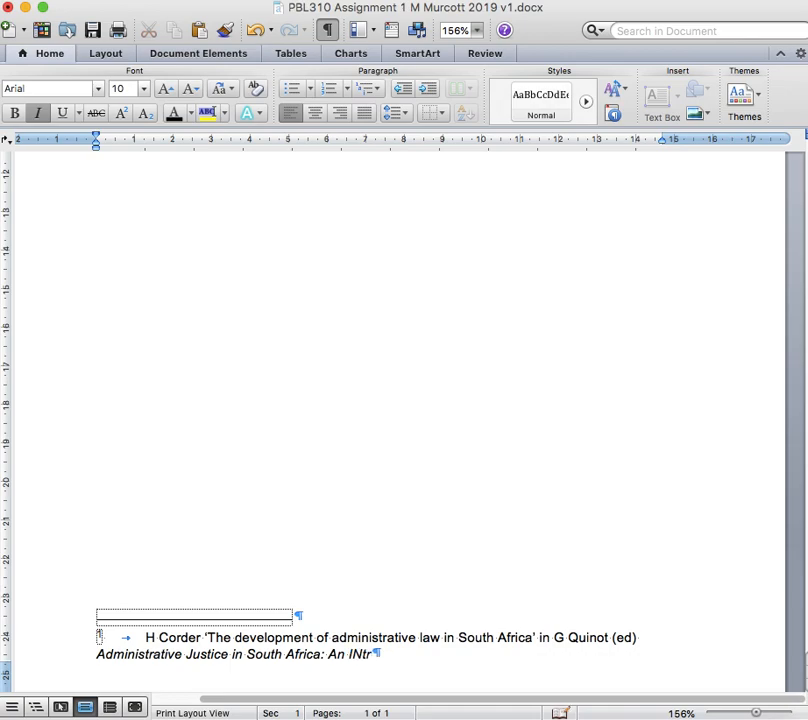
text(ntoru)
key(BackSpace)
key(BackSpace)
key(BackSpace)
text(roducit)
text(on)
key(BackSpace)
key(BackSpace)
key(BackSpace)
text(tion)
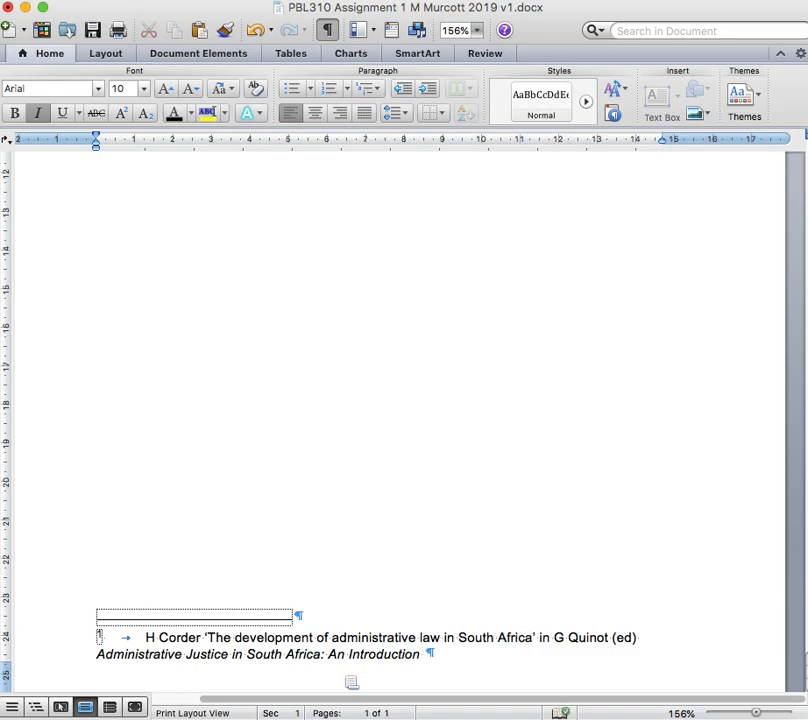
drag(95, 654, 339, 653)
click(260, 654)
drag(555, 638, 637, 638)
click(637, 637)
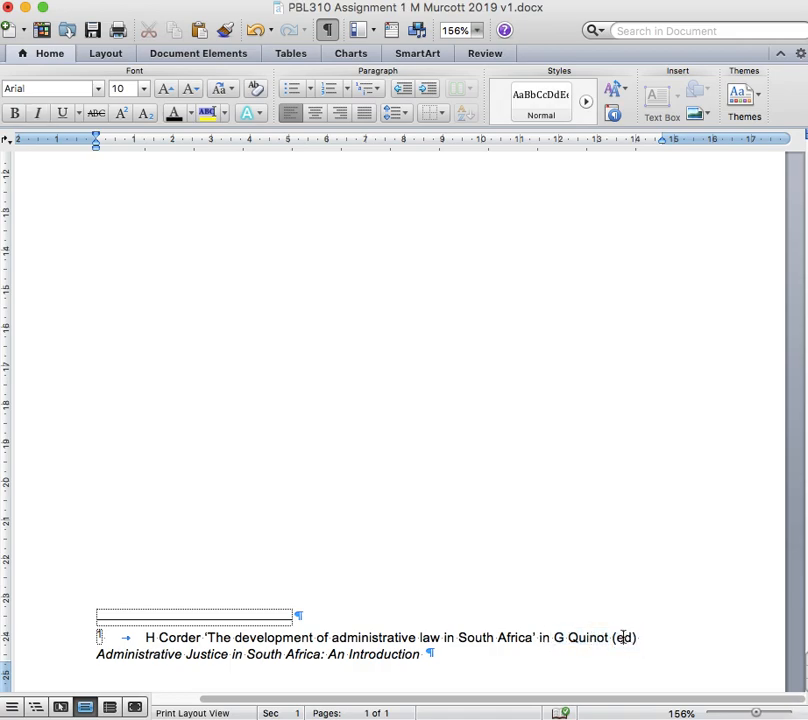
click(209, 637)
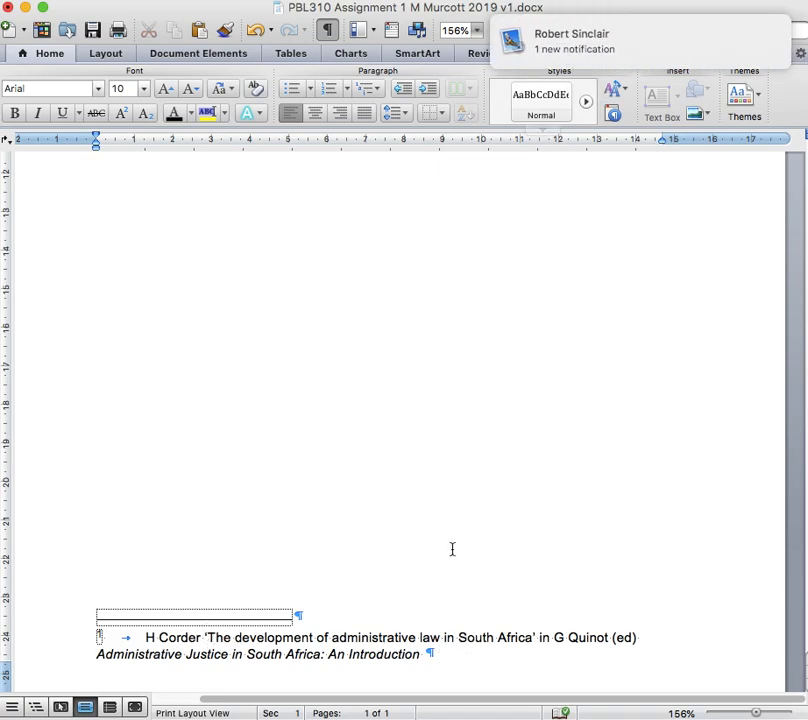
Complete the footnote after the book title with the year and page reference "(2015) 2." in non-italic text.
click(442, 658)
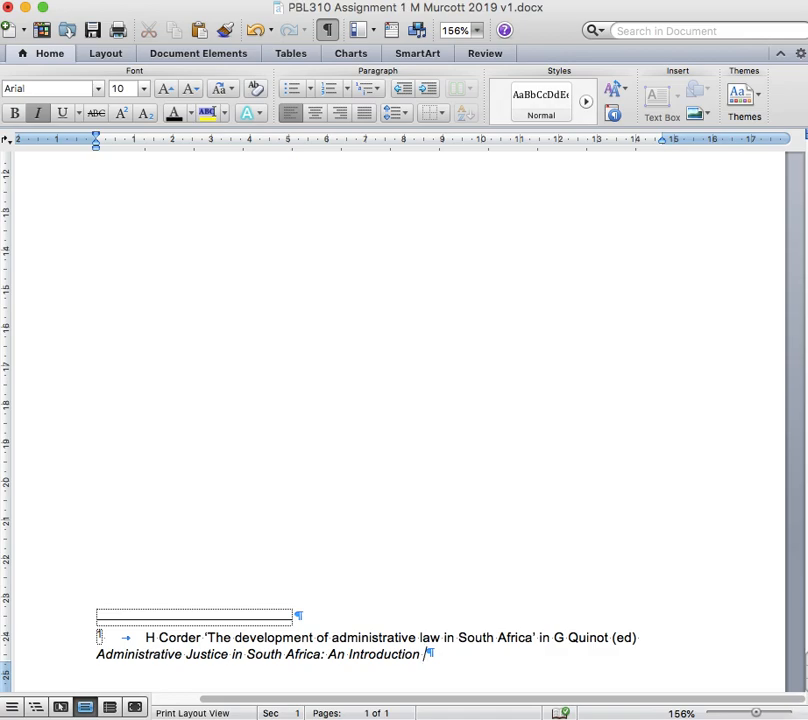
key(super+i)
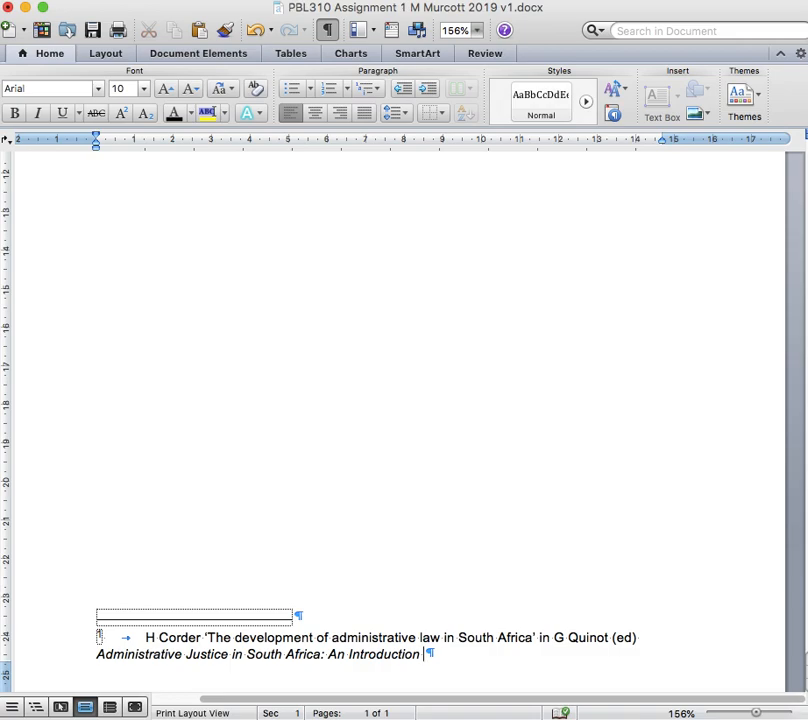
text((2015)
text())
text(2.)
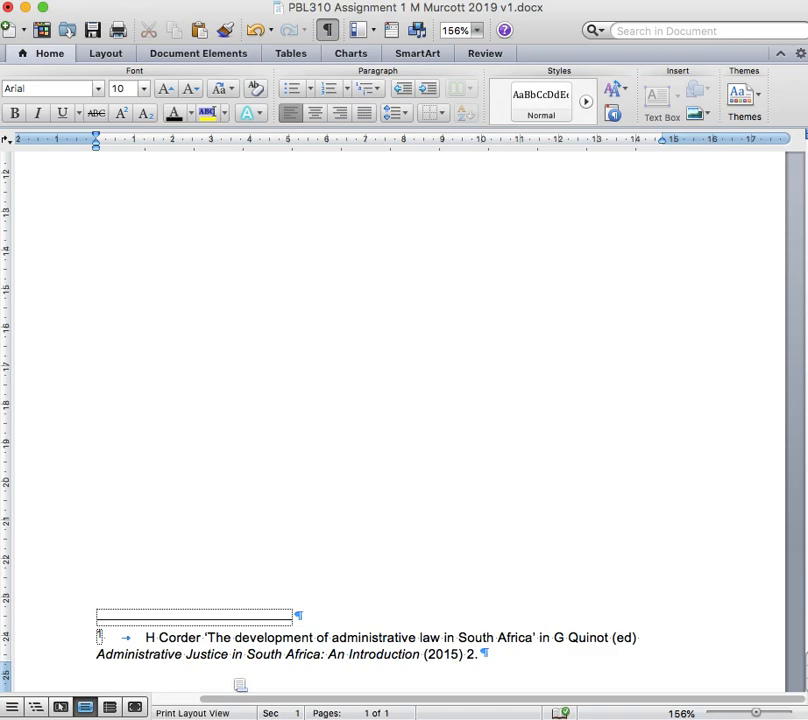
click(494, 653)
click(496, 654)
click(492, 654)
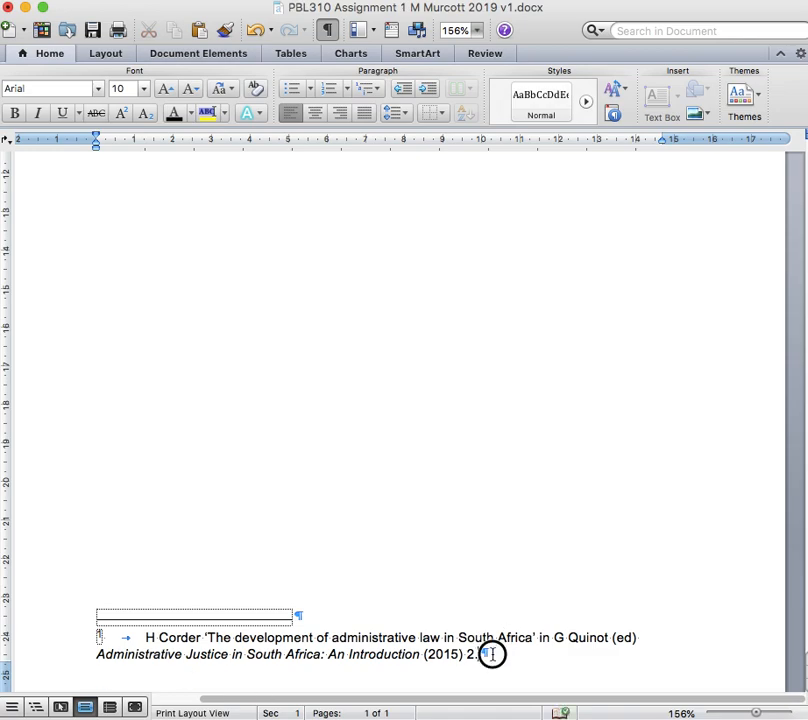
click(482, 653)
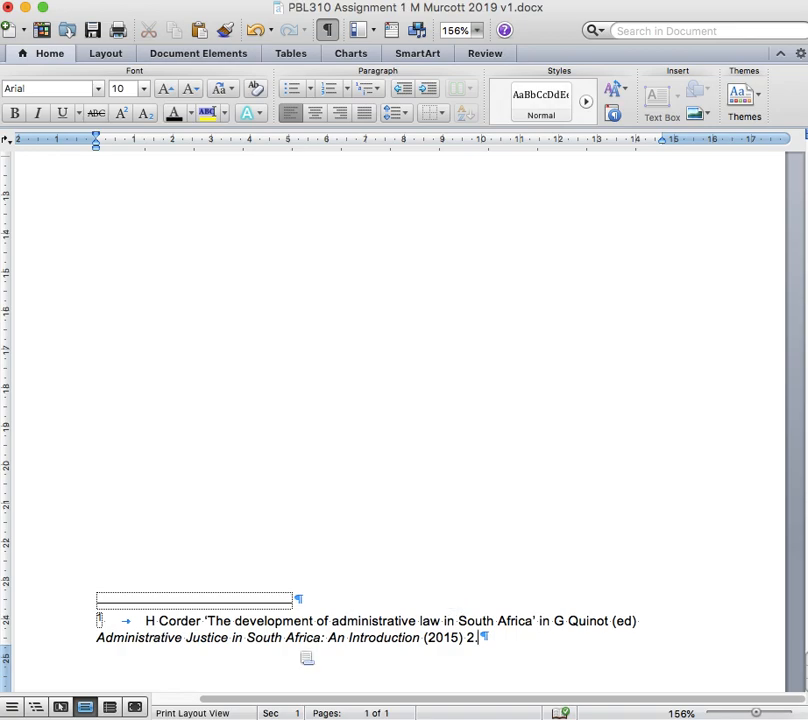
Give the footnote citation a hanging indent of 1 cm so its second line aligns with the first line's text.
click(170, 636)
drag(145, 619, 474, 639)
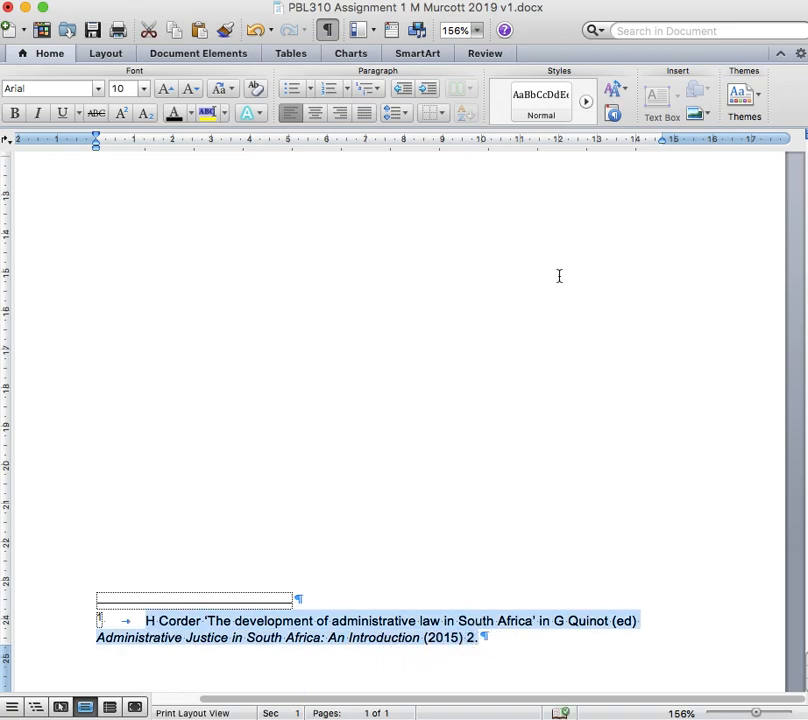
mouse_move(96, 145)
mouse_down()
mouse_move(117, 162)
mouse_move(98, 158)
mouse_up()
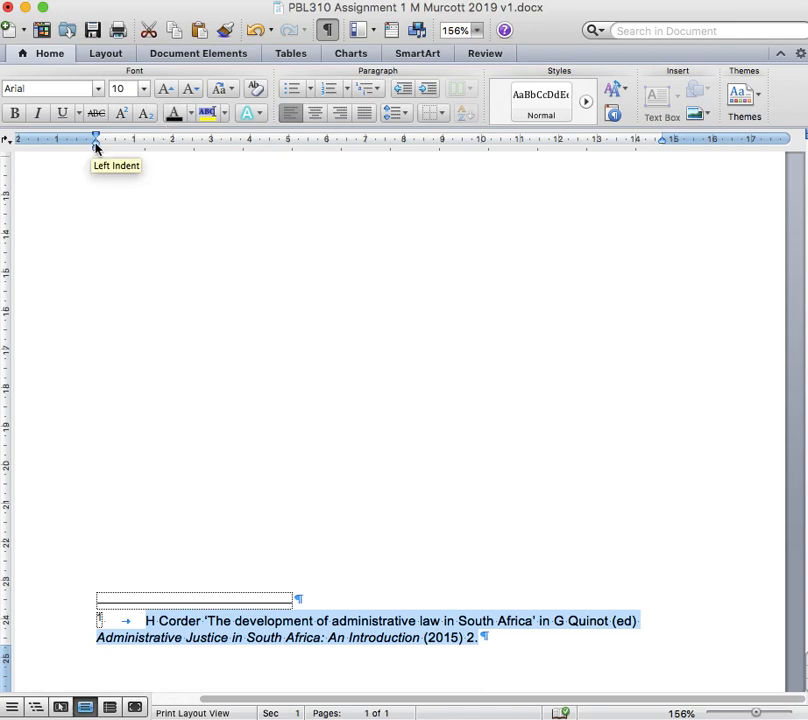
mouse_move(96, 144)
mouse_down()
mouse_move(106, 150)
mouse_move(97, 155)
mouse_move(105, 144)
mouse_move(89, 139)
mouse_move(134, 146)
mouse_up()
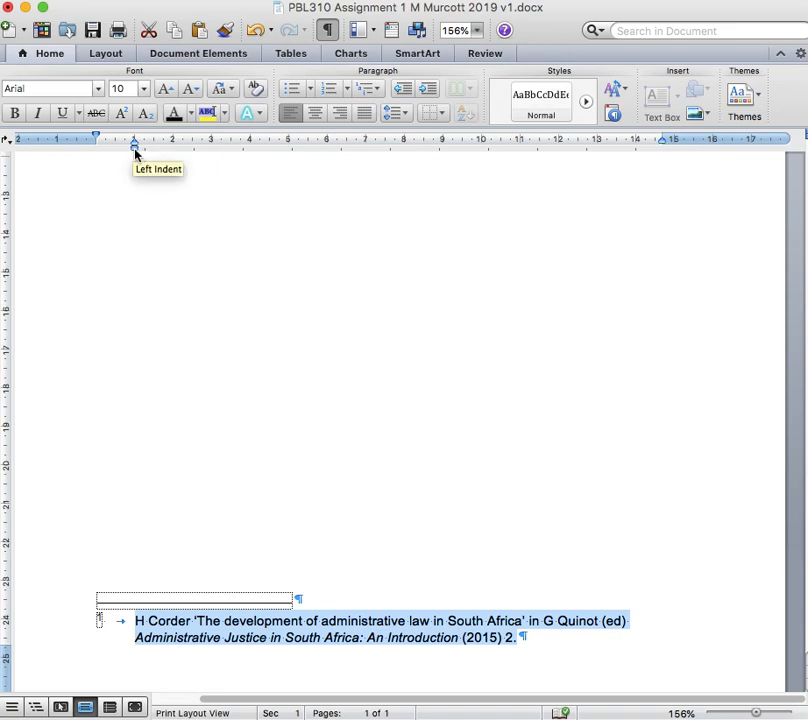
mouse_move(132, 146)
mouse_down()
mouse_move(119, 146)
mouse_move(134, 151)
mouse_up()
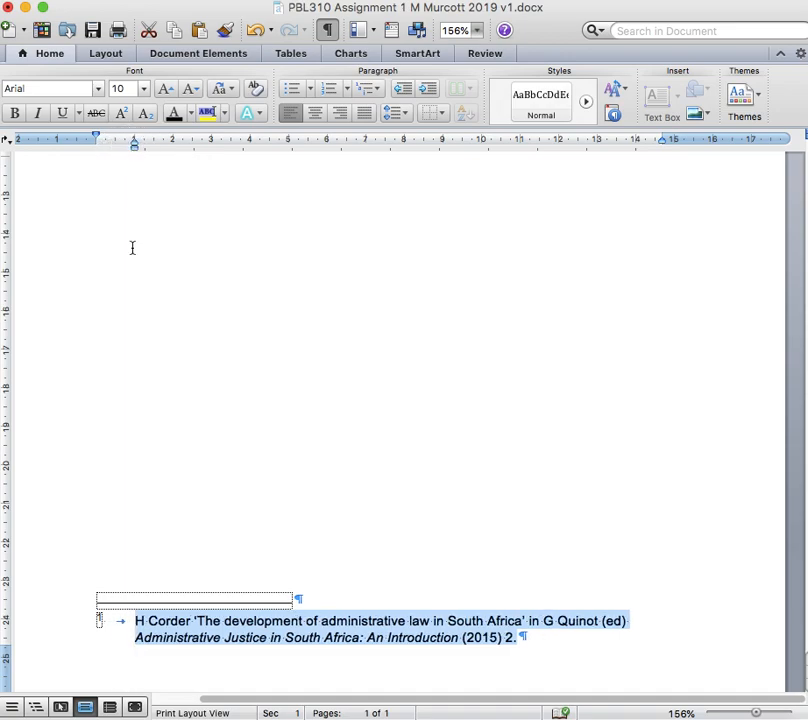
click(150, 503)
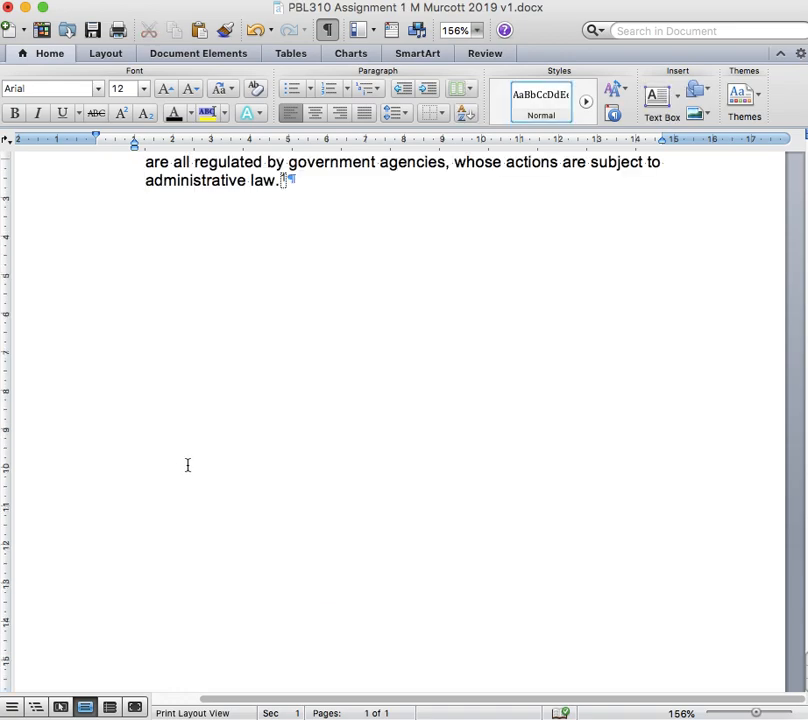
scroll(188, 465, down, 5)
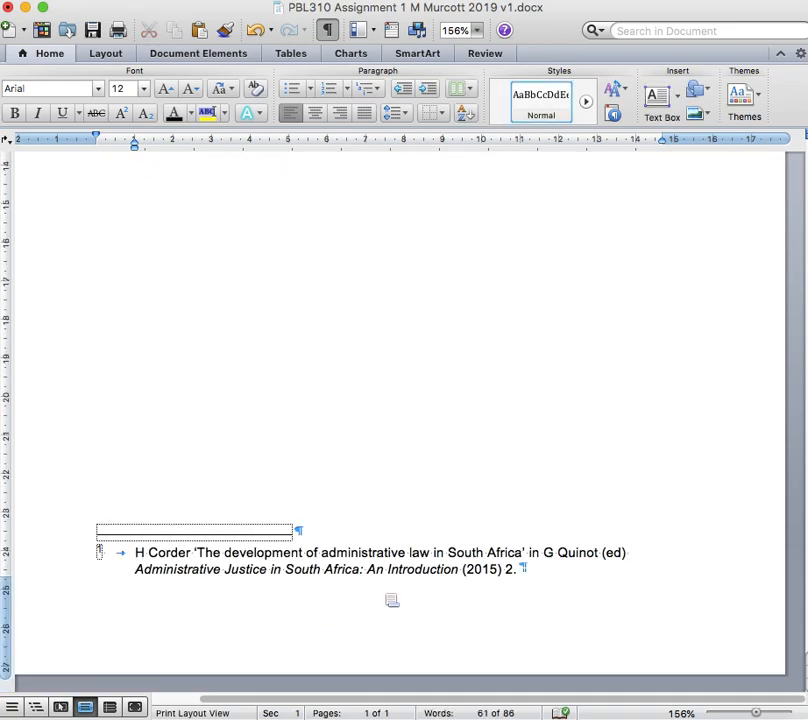
Justify the introductory sentence and the block quotation.
scroll(390, 598, up, 10)
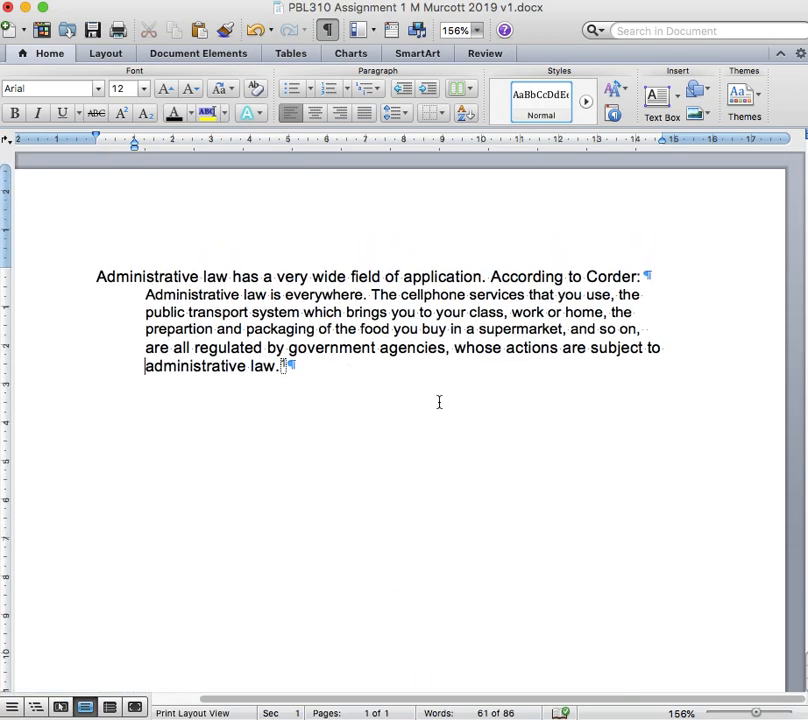
click(396, 375)
drag(396, 375, 56, 234)
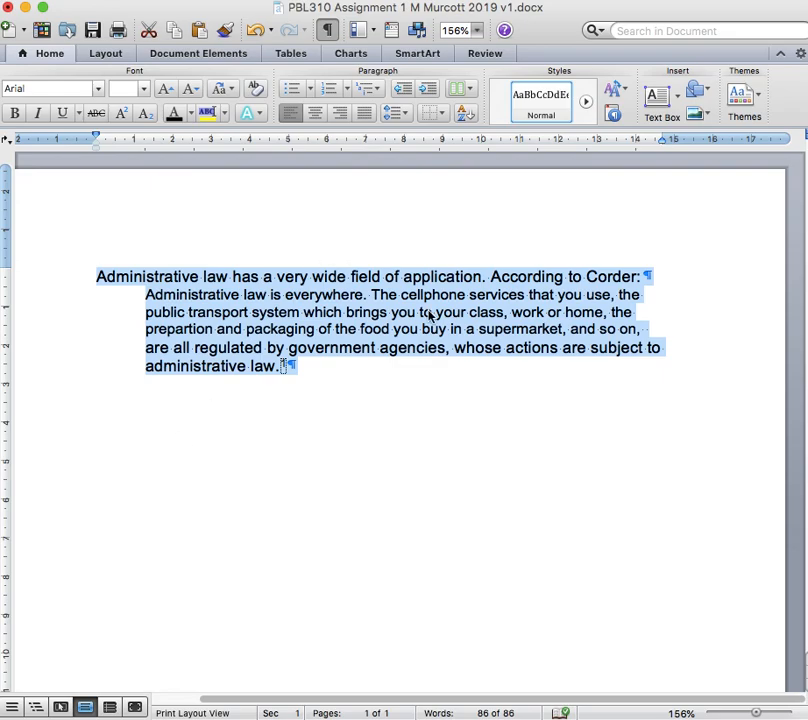
click(685, 383)
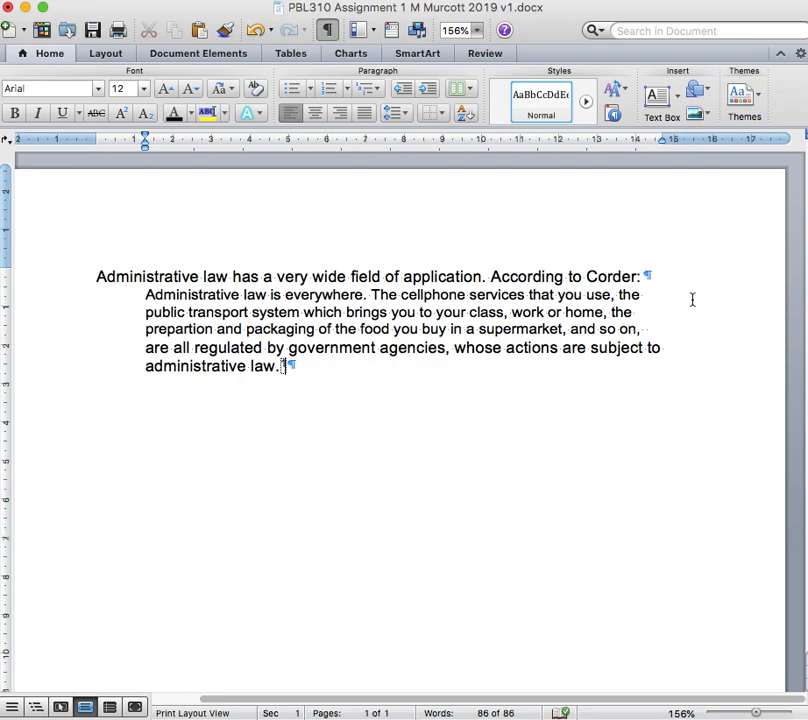
drag(87, 270, 180, 402)
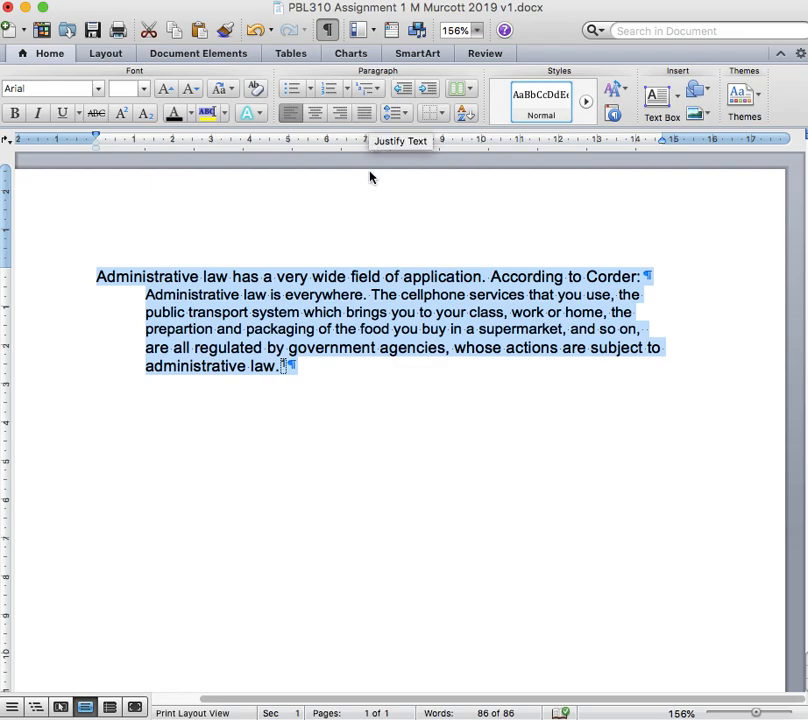
click(365, 114)
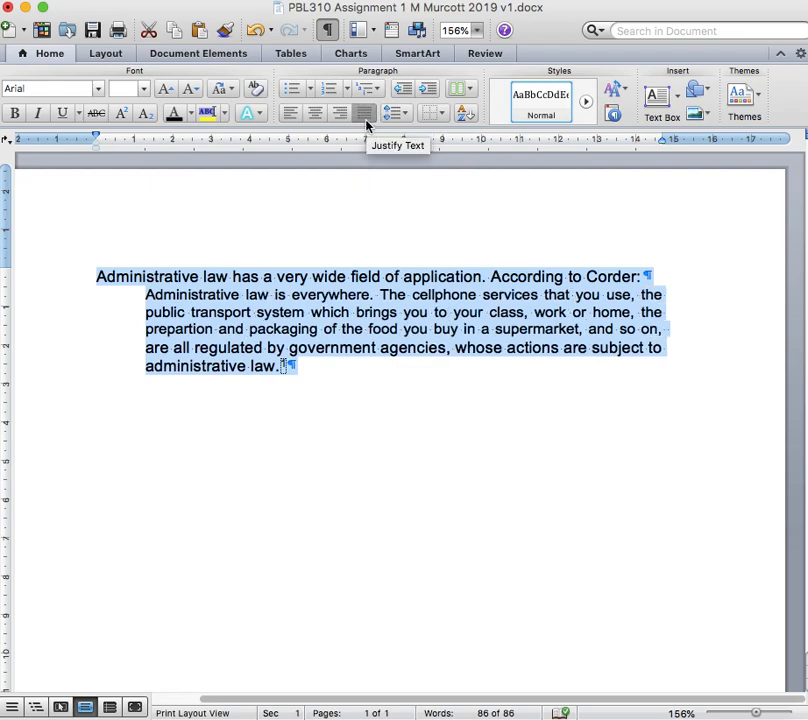
click(501, 540)
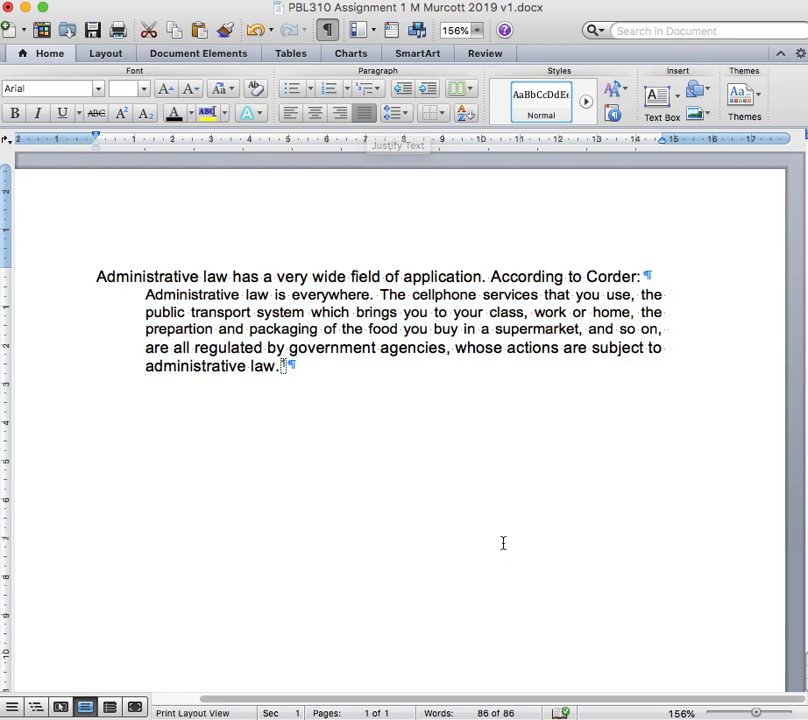
Remove the extra space after "and so on," in the block quotation.
click(678, 331)
key(BackSpace)
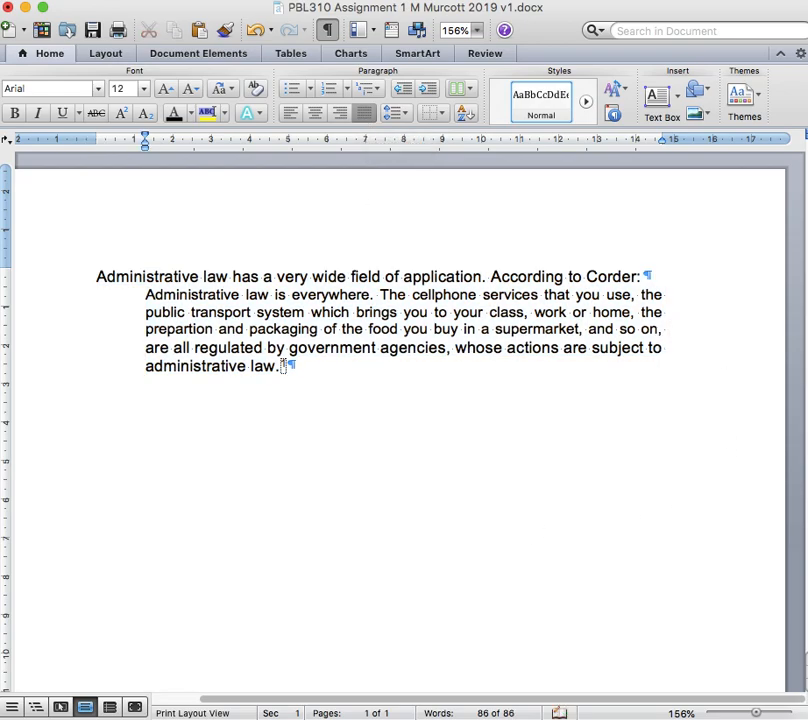
key(Left)
key(Up)
key(Up)
key(Up)
key(Down)
key(Down)
Justify the footnote citation text.
scroll(689, 453, down, 5)
scroll(689, 453, up, 3)
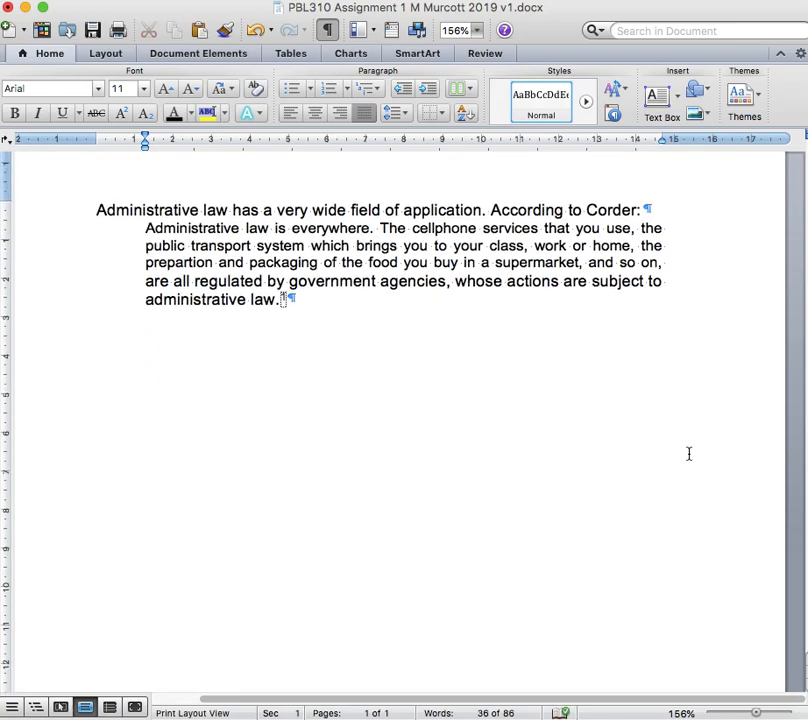
scroll(631, 455, down, 12)
scroll(631, 455, down, 2)
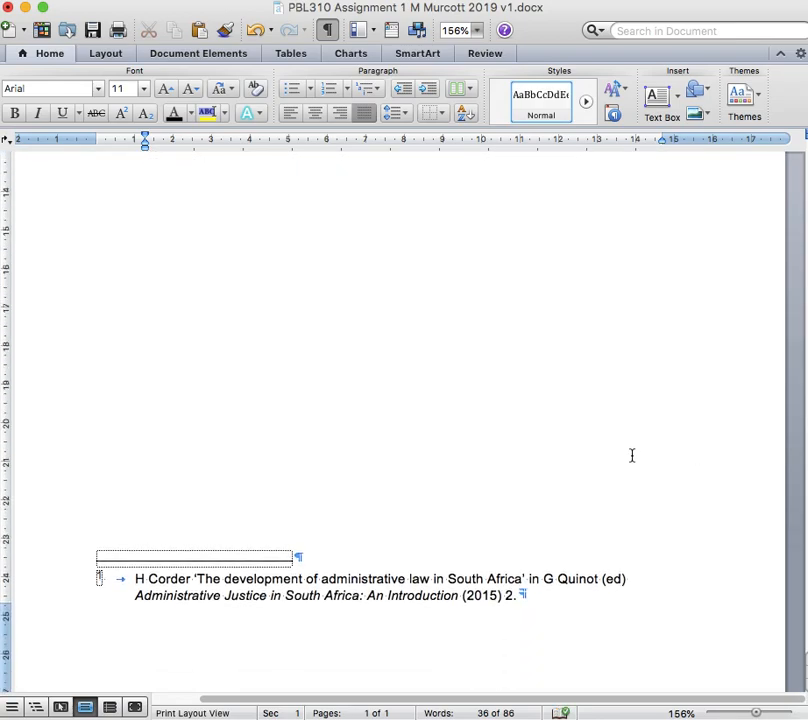
drag(567, 595, 132, 563)
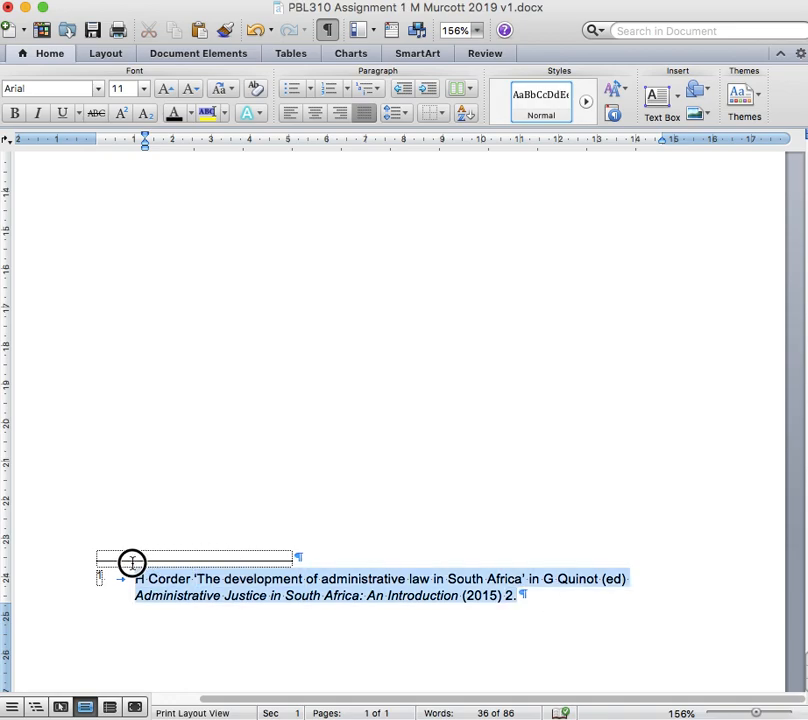
click(368, 113)
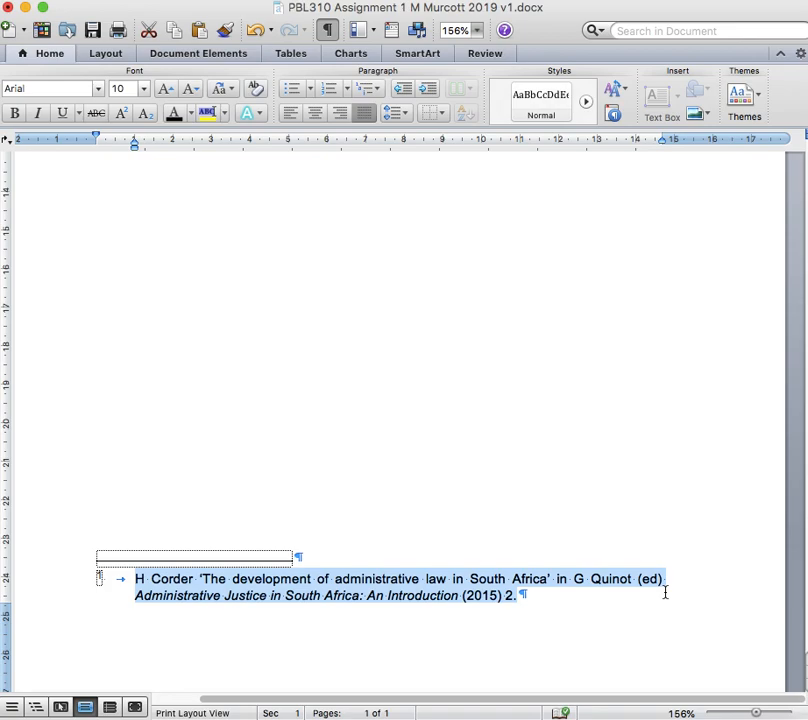
scroll(671, 561, up, 2)
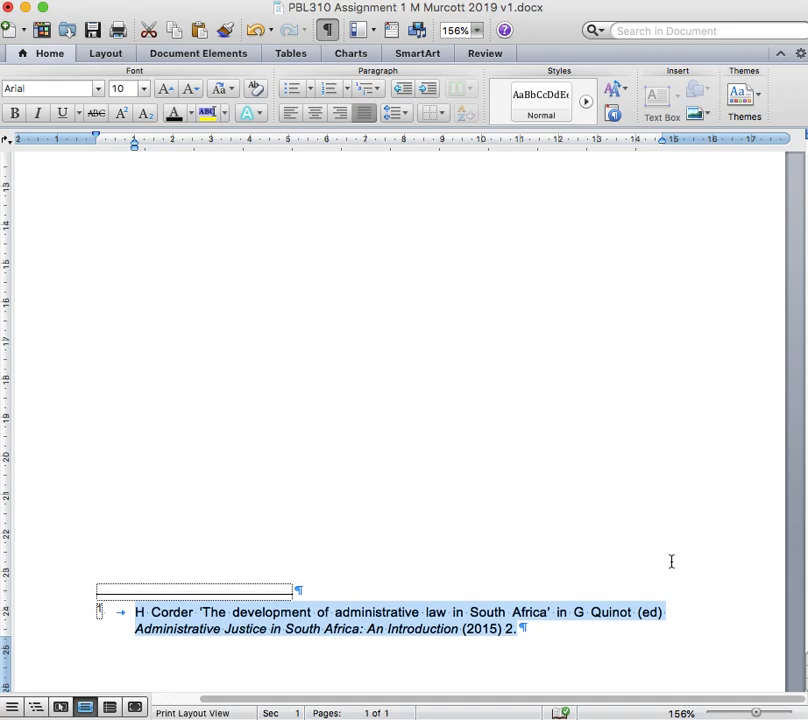
click(660, 642)
Review the justified introductory sentence and block quotation at the start of the document.
scroll(660, 645, up, 8)
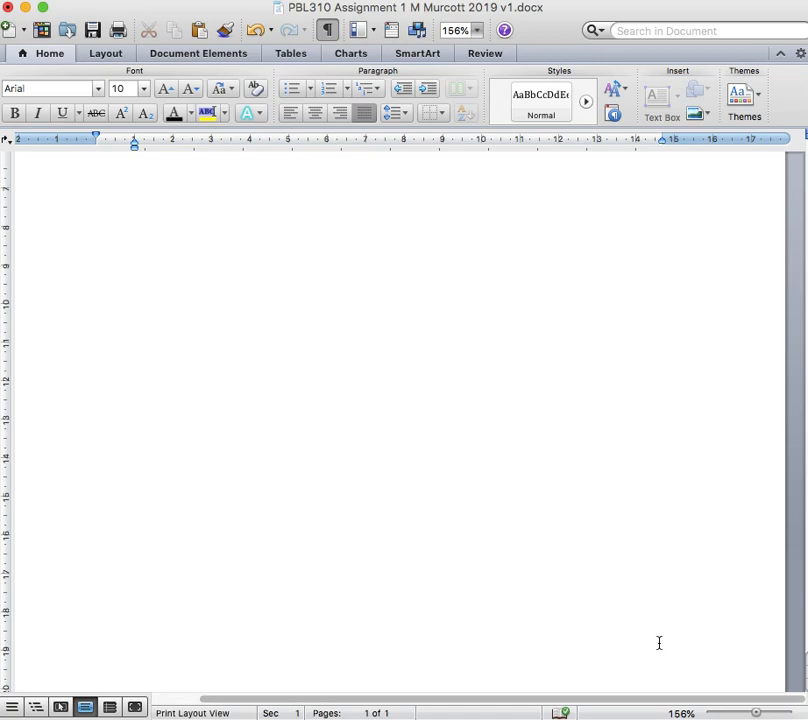
scroll(659, 642, up, 3)
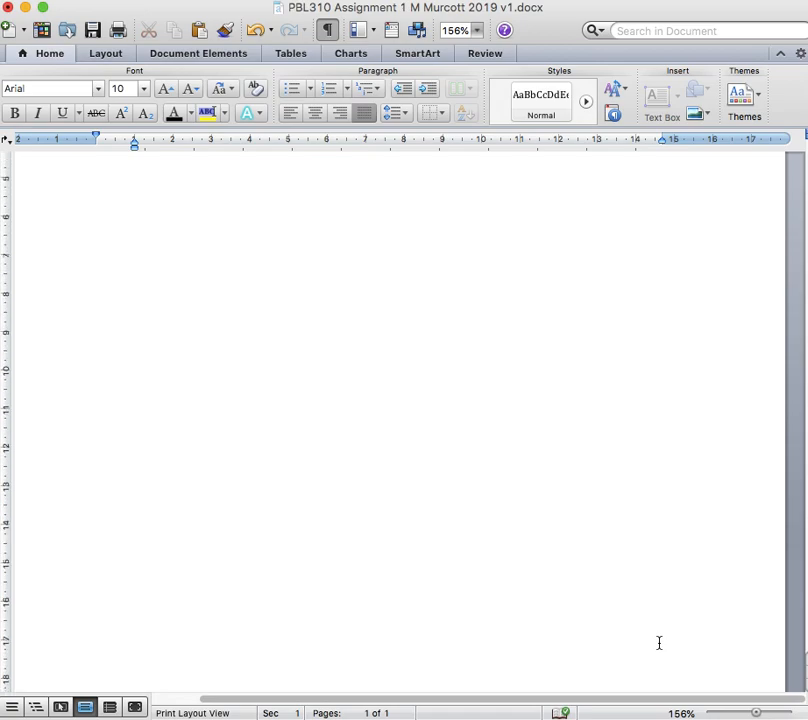
scroll(580, 485, up, 5)
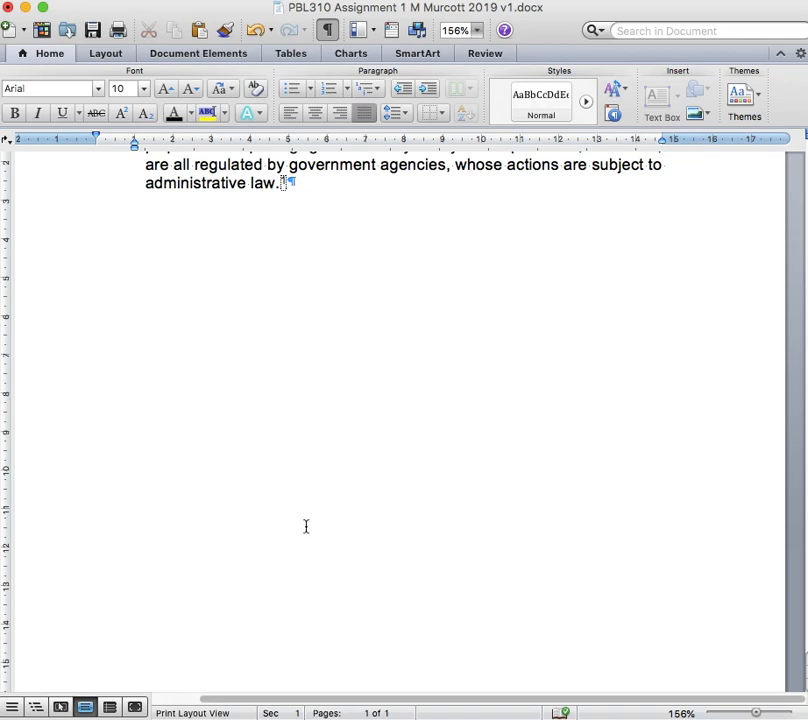
scroll(306, 526, down, 2)
scroll(306, 526, up, 1)
scroll(306, 526, up, 3)
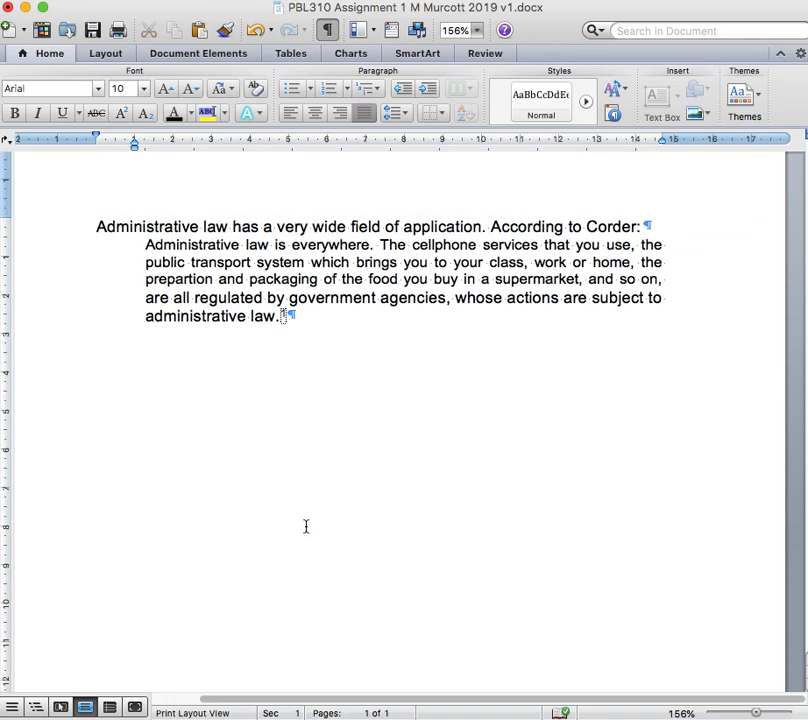